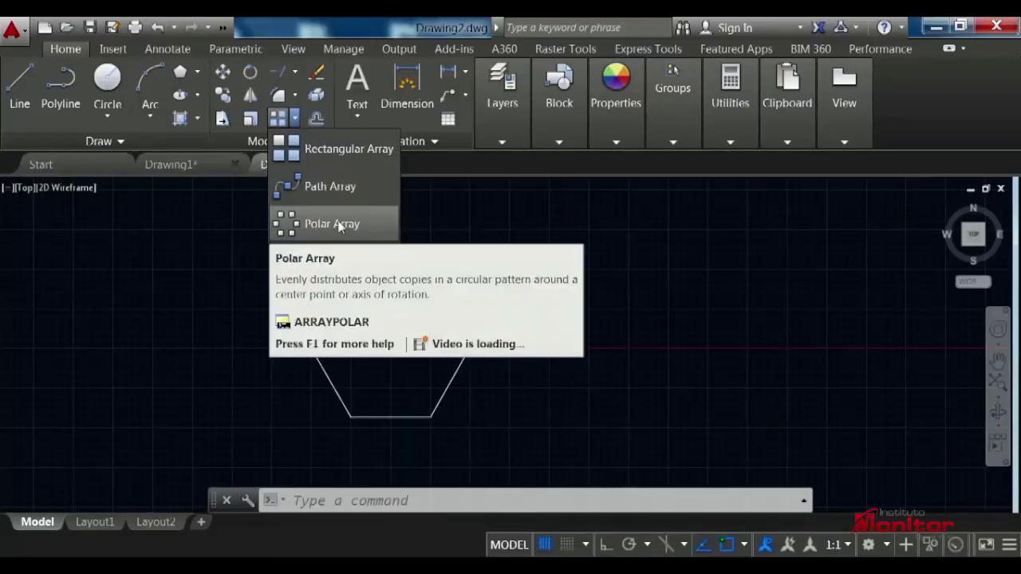
- Create a rectangular array from the hexagon at the origin
{"action": "left_click", "coordinate": [328, 149]}
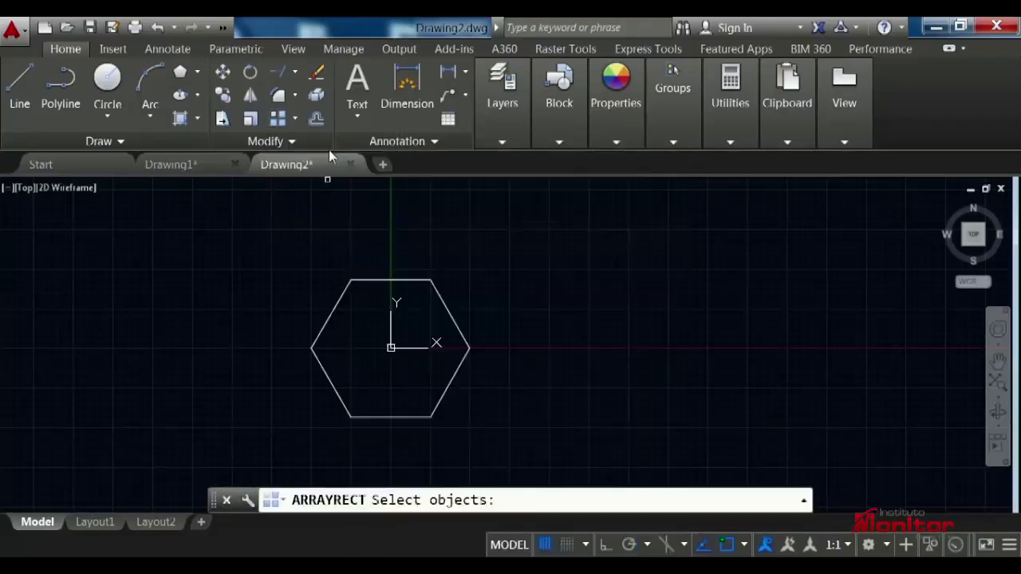
{"action": "scroll", "coordinate": [469, 287], "scroll_direction": "down", "scroll_amount": 3}
{"action": "middle_click_drag", "start_coordinate": [542, 287], "coordinate": [366, 339]}
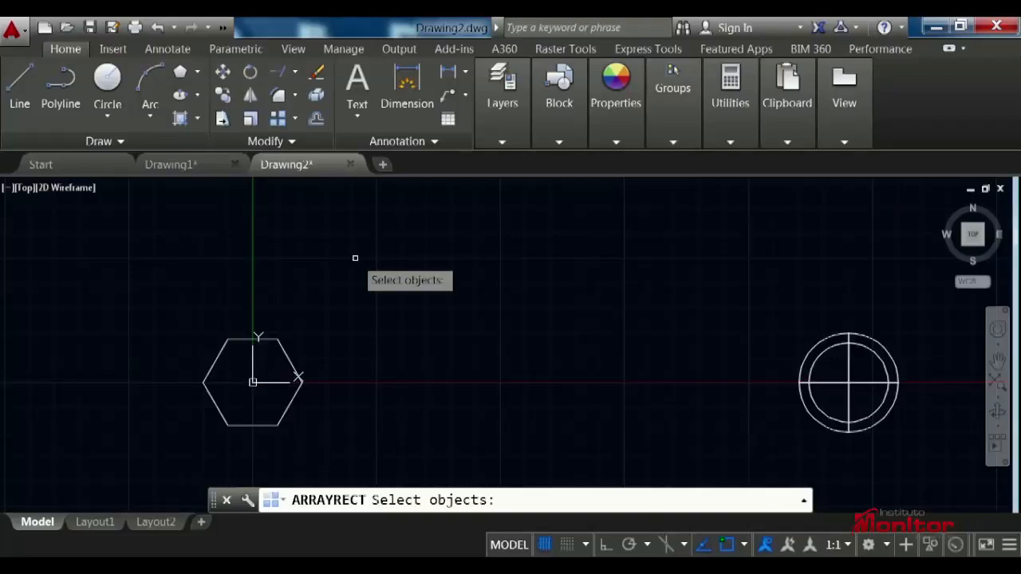
{"action": "left_click", "coordinate": [323, 295]}
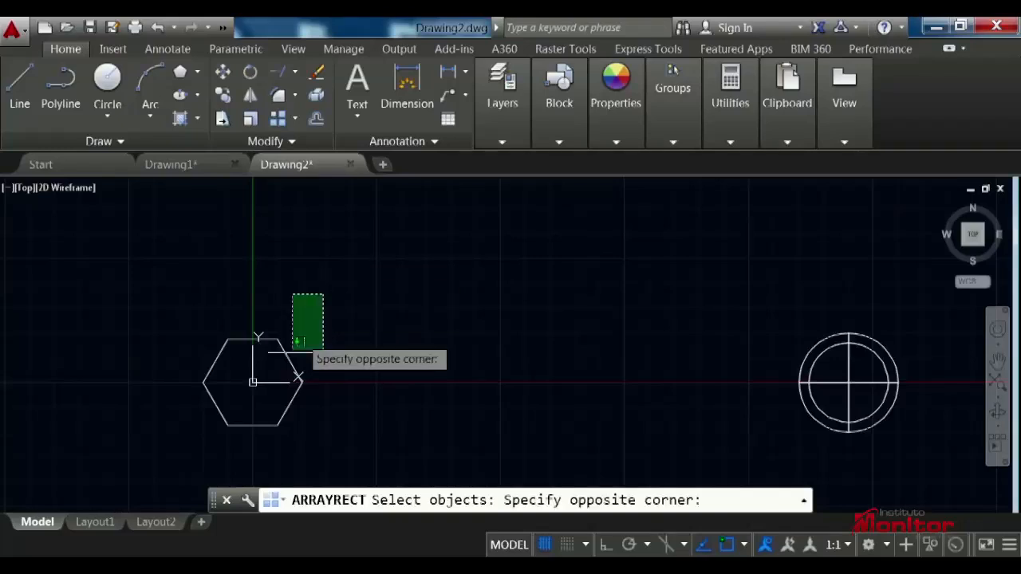
{"action": "left_click", "coordinate": [201, 428]}
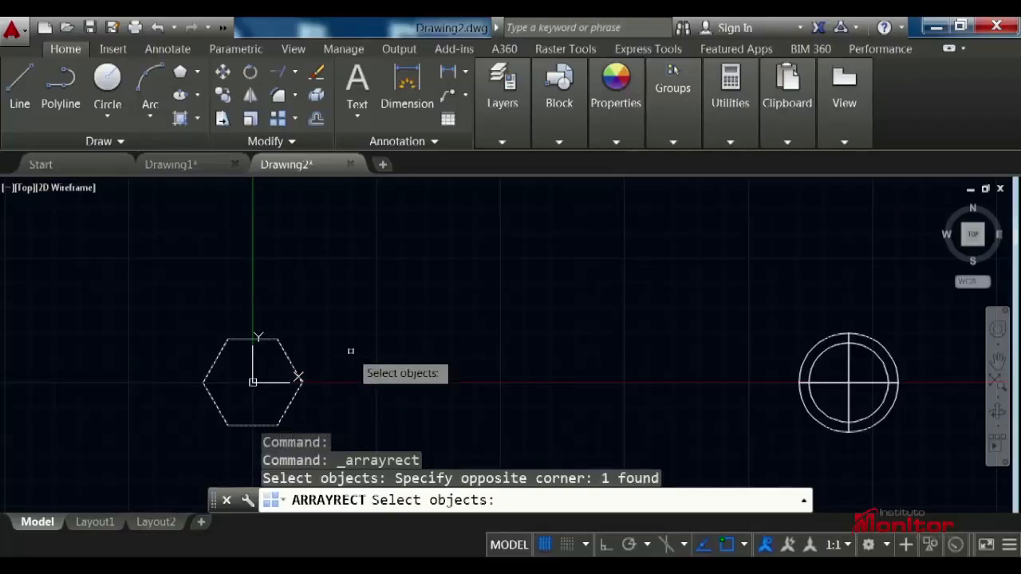
{"action": "key", "text": "Return"}
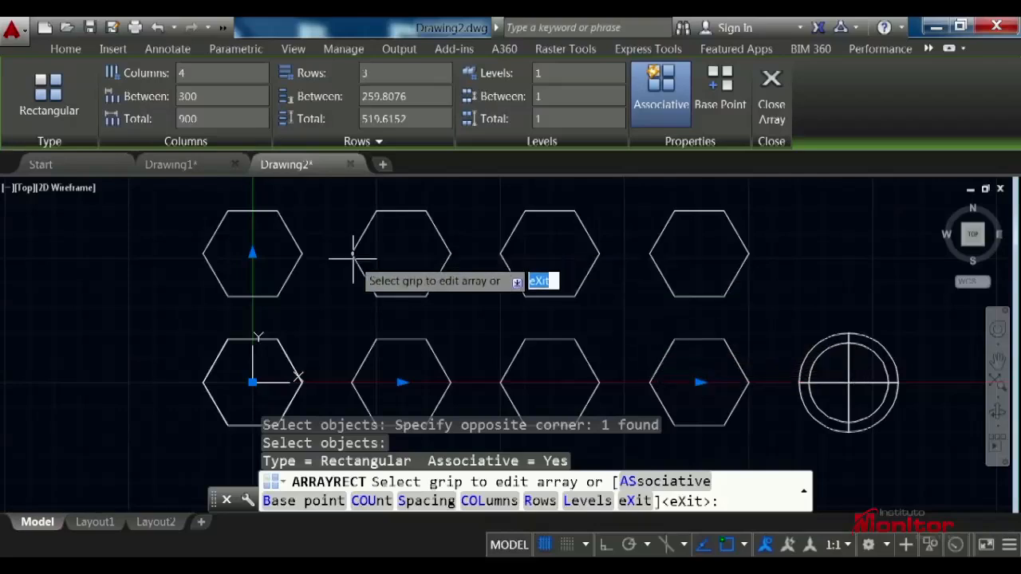
- Set the hexagon array to 3 columns with a spacing of 250 between columns
{"action": "scroll", "coordinate": [358, 267], "scroll_direction": "down", "scroll_amount": 1}
{"action": "middle_click_drag", "start_coordinate": [382, 279], "coordinate": [380, 311]}
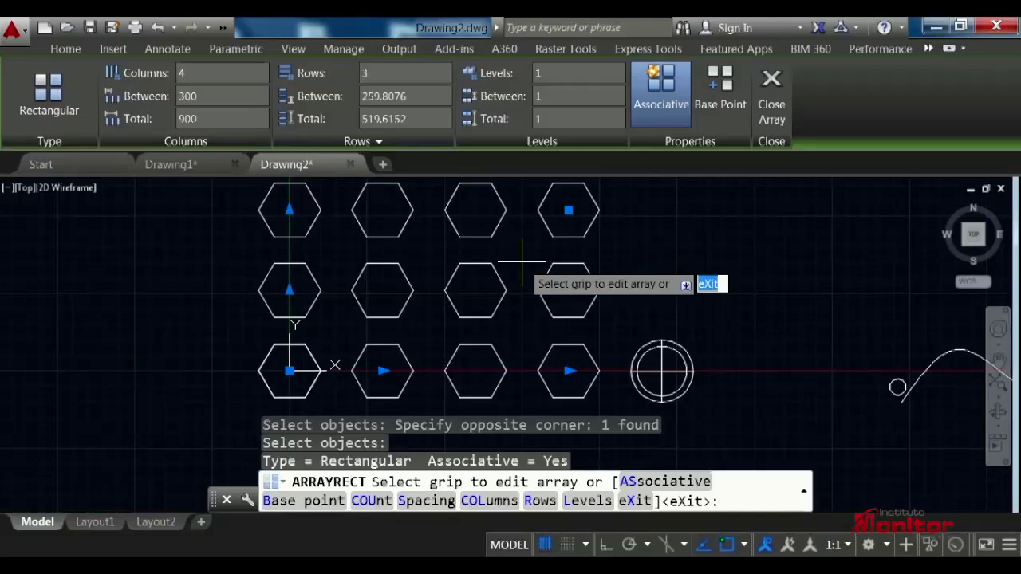
{"action": "scroll", "coordinate": [494, 263], "scroll_direction": "down", "scroll_amount": 1}
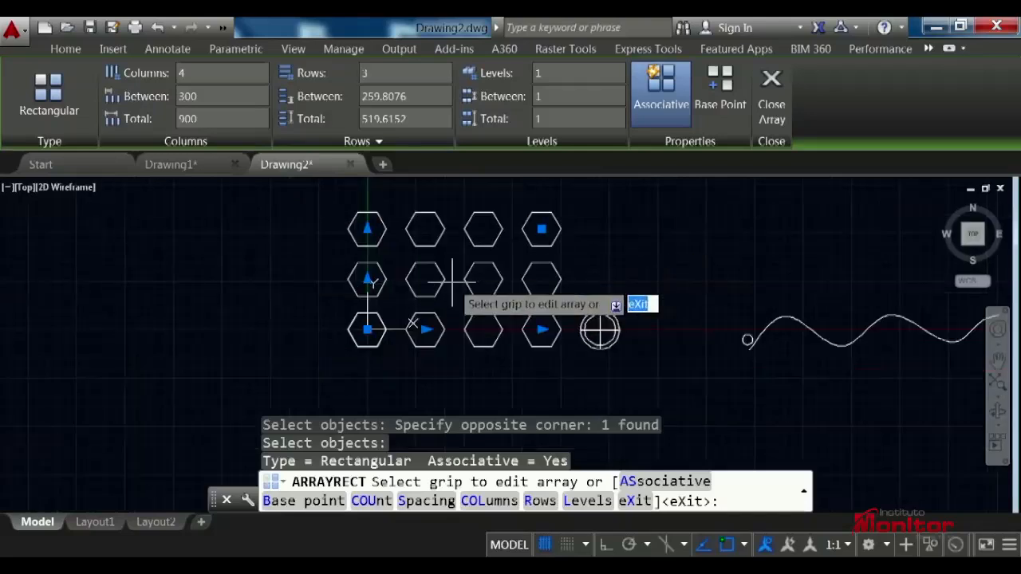
{"action": "scroll", "coordinate": [444, 273], "scroll_direction": "up", "scroll_amount": 2}
{"action": "middle_click_drag", "start_coordinate": [428, 271], "coordinate": [414, 308]}
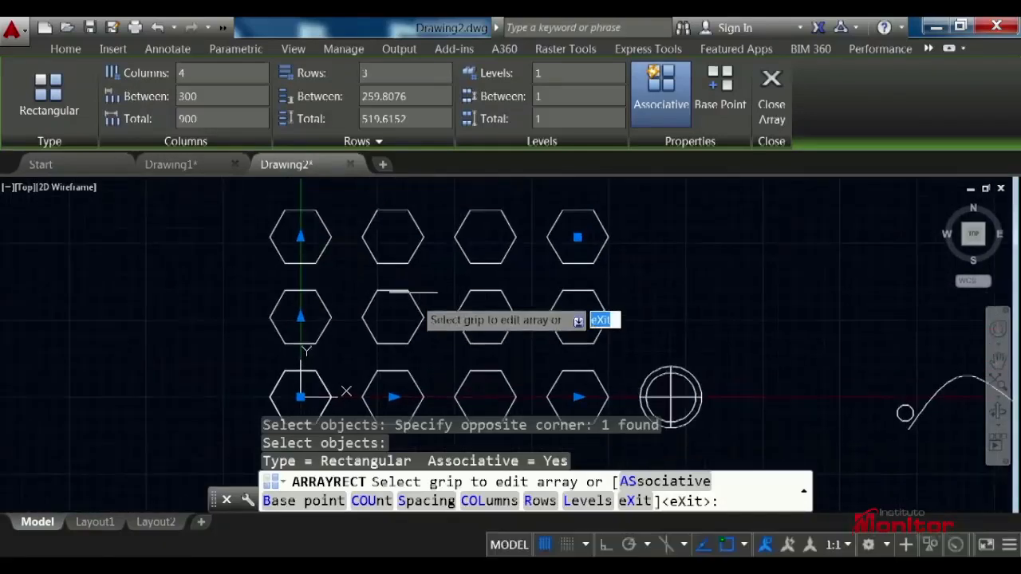
{"action": "left_click", "coordinate": [182, 73]}
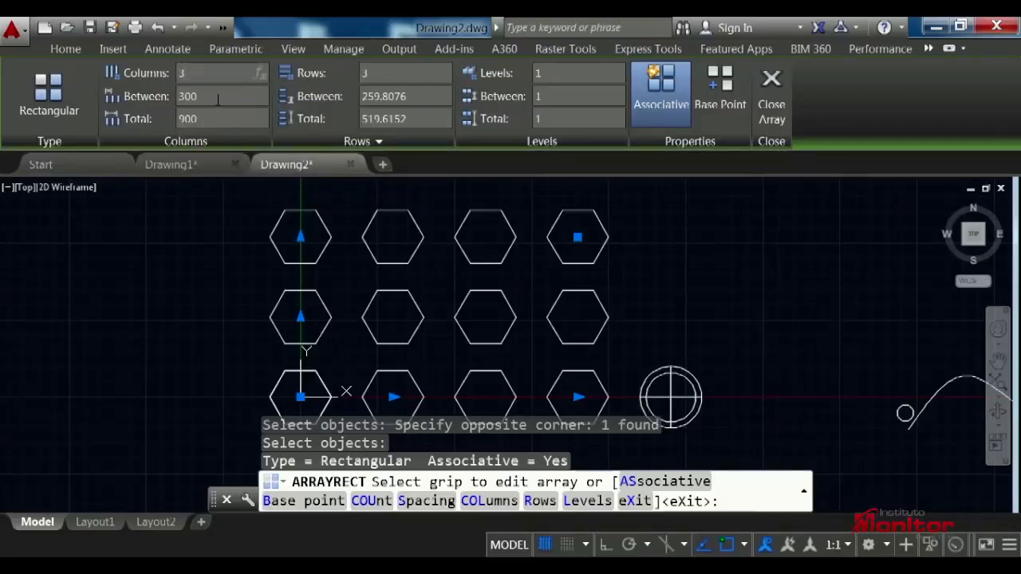
{"action": "key", "text": "Return"}
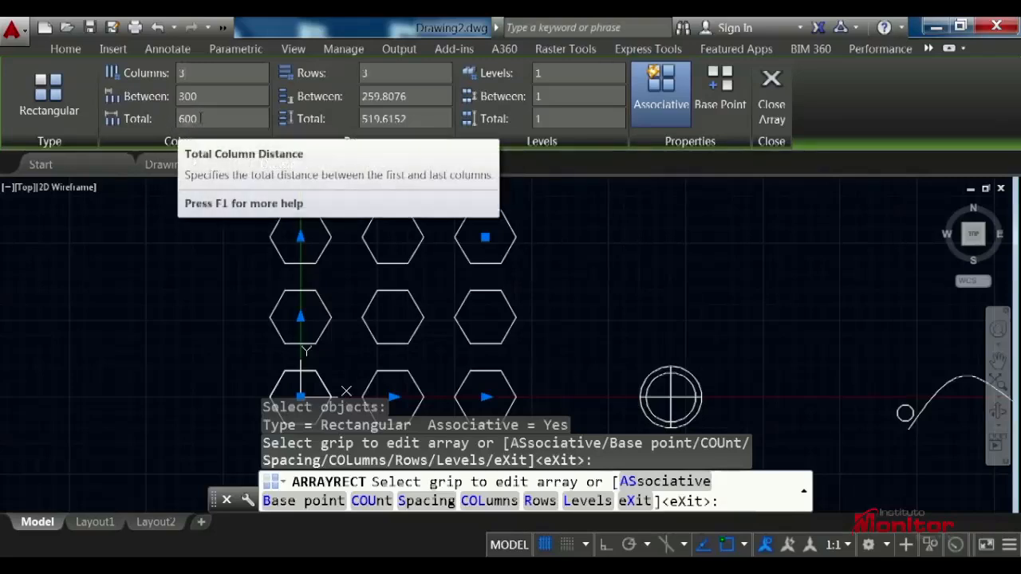
{"action": "left_click", "coordinate": [173, 97]}
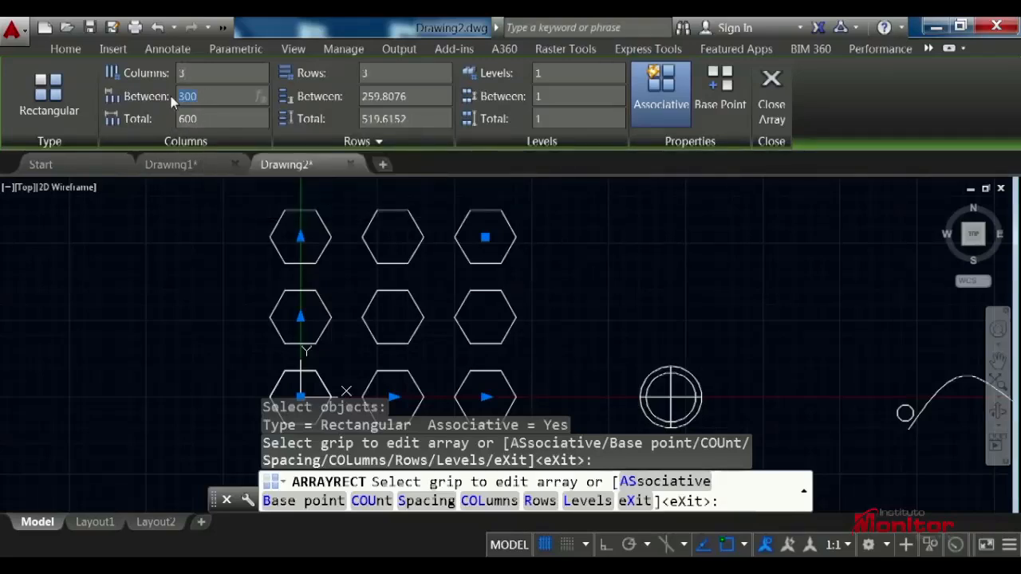
{"action": "type", "text": "250"}
{"action": "key", "text": "Return"}
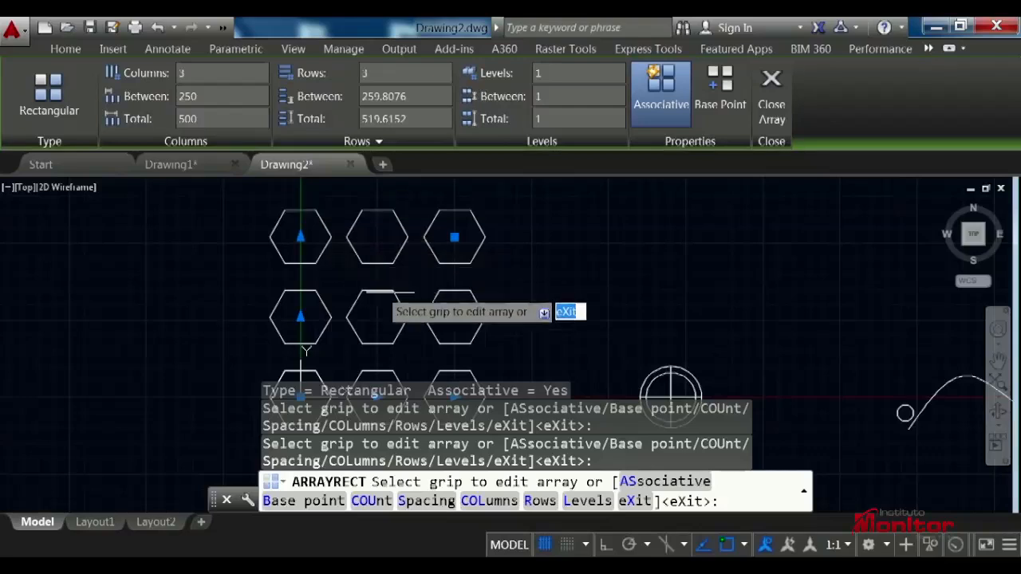
- Set the hexagon array's row count to 5
{"action": "scroll", "coordinate": [383, 283], "scroll_direction": "down", "scroll_amount": 2}
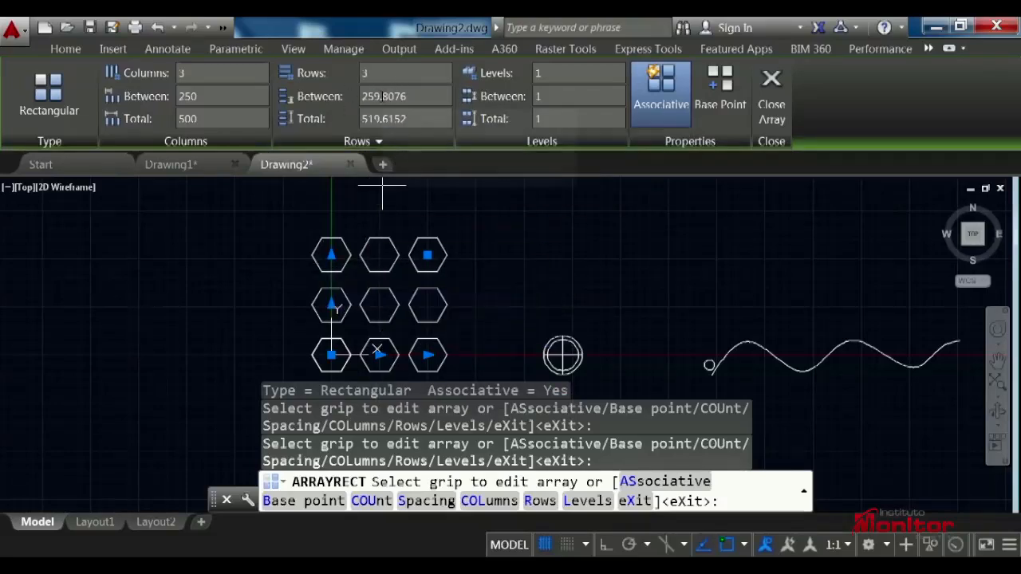
{"action": "left_click", "coordinate": [413, 97]}
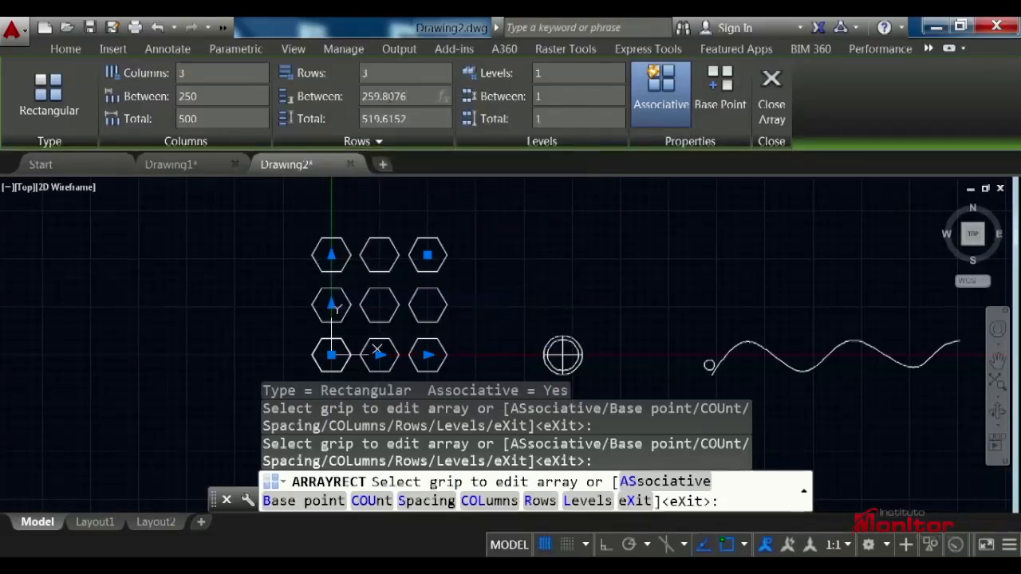
{"action": "left_click", "coordinate": [343, 95]}
{"action": "left_click", "coordinate": [360, 74]}
{"action": "type", "text": "5"}
{"action": "key", "text": "Return"}
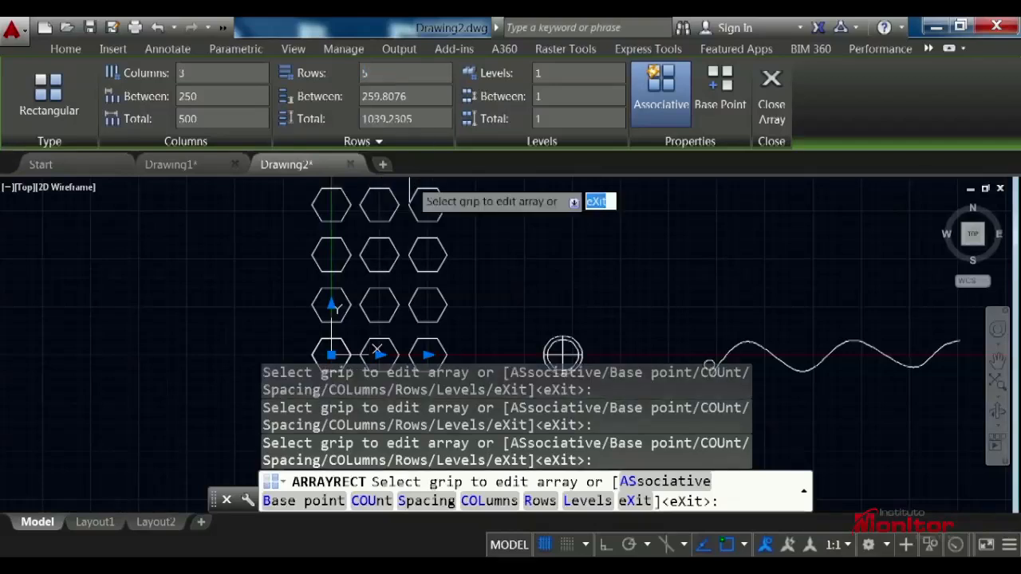
- Set the spacing between the array's rows to 250
{"action": "scroll", "coordinate": [397, 221], "scroll_direction": "down", "scroll_amount": 2}
{"action": "mouse_move", "coordinate": [413, 234]}
{"action": "middle_mouse_down"}
{"action": "mouse_move", "coordinate": [358, 283]}
{"action": "mouse_move", "coordinate": [357, 271]}
{"action": "middle_mouse_up"}
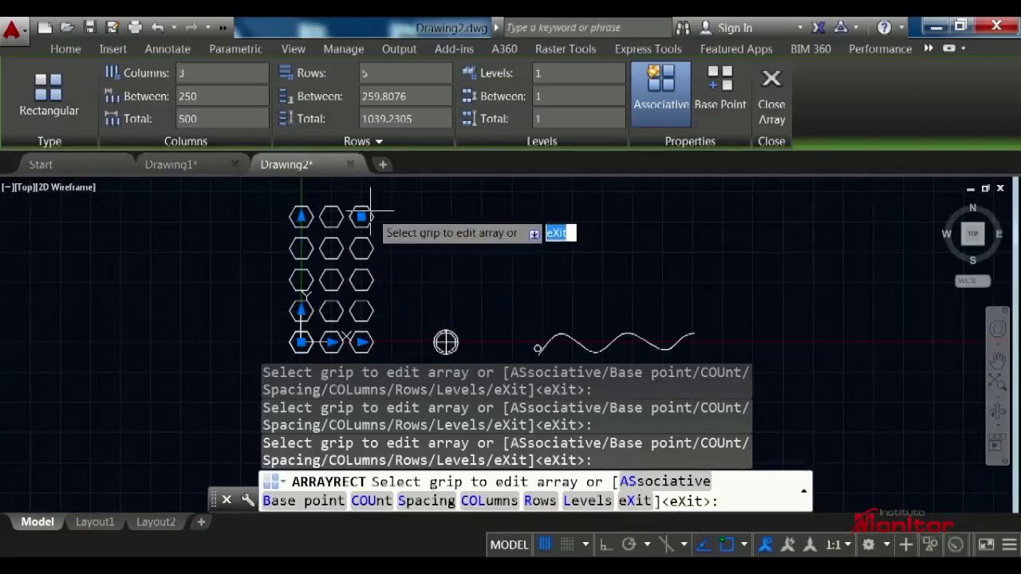
{"action": "left_click", "coordinate": [415, 97]}
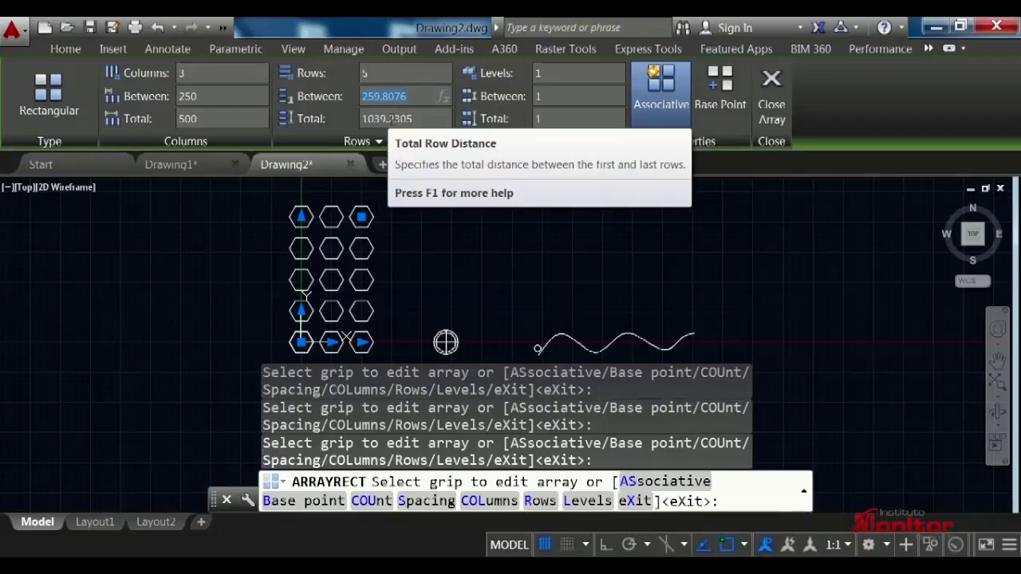
{"action": "type", "text": "250"}
{"action": "key", "text": "Return"}
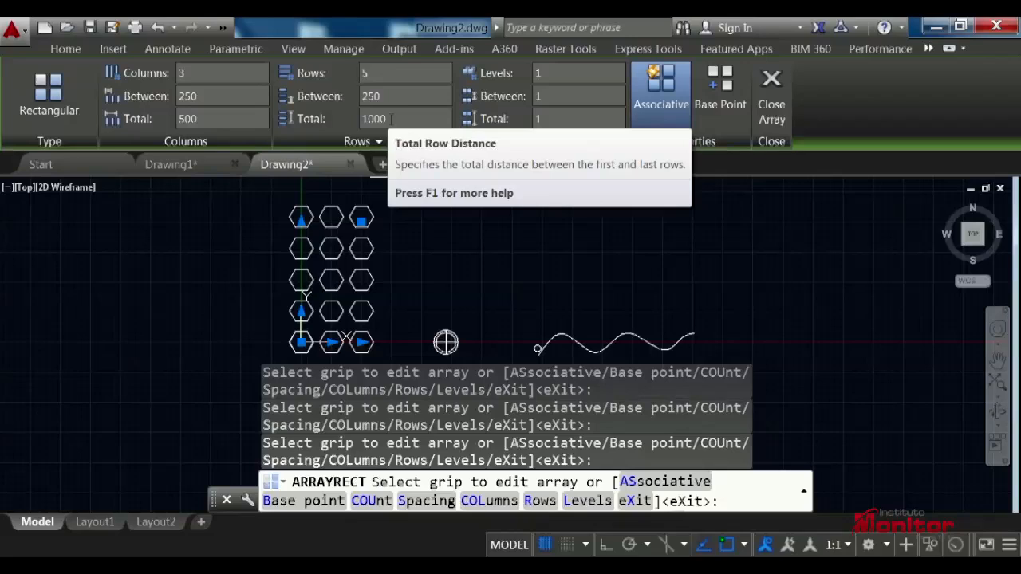
{"action": "left_click", "coordinate": [402, 118]}
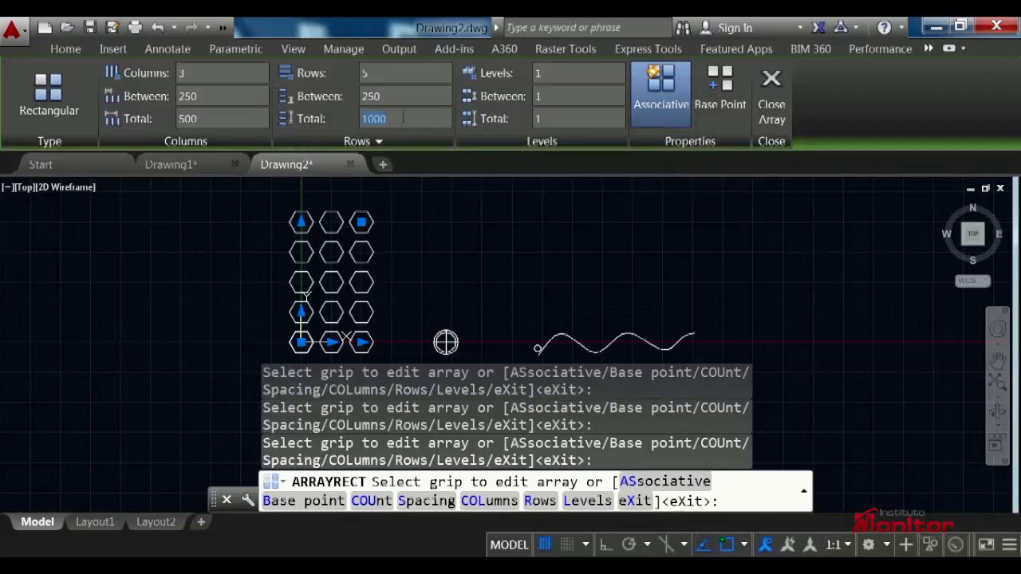
{"action": "left_click_drag", "start_coordinate": [402, 123], "coordinate": [356, 121]}
{"action": "scroll", "coordinate": [303, 271], "scroll_direction": "up", "scroll_amount": 2}
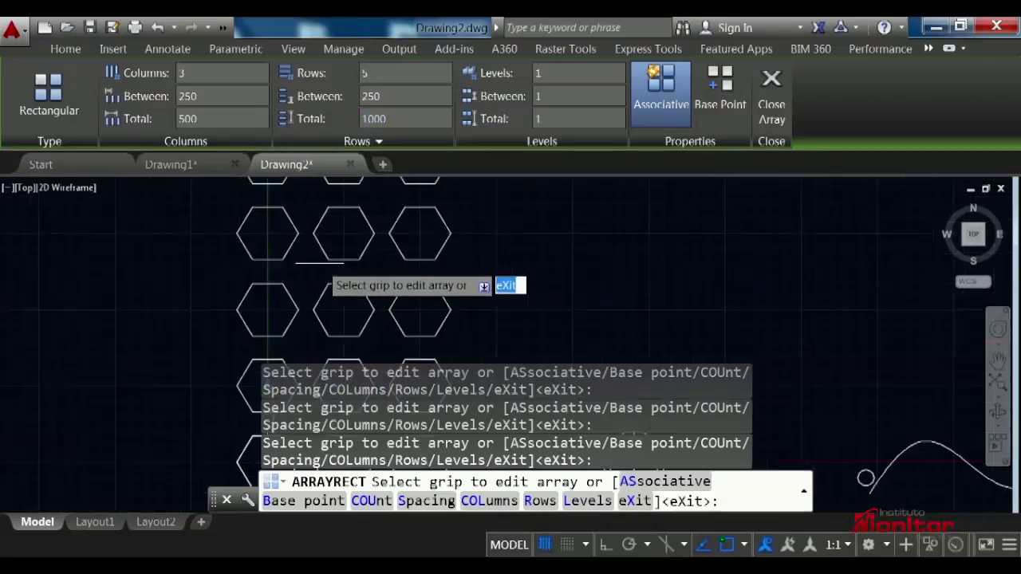
{"action": "scroll", "coordinate": [387, 277], "scroll_direction": "down", "scroll_amount": 2}
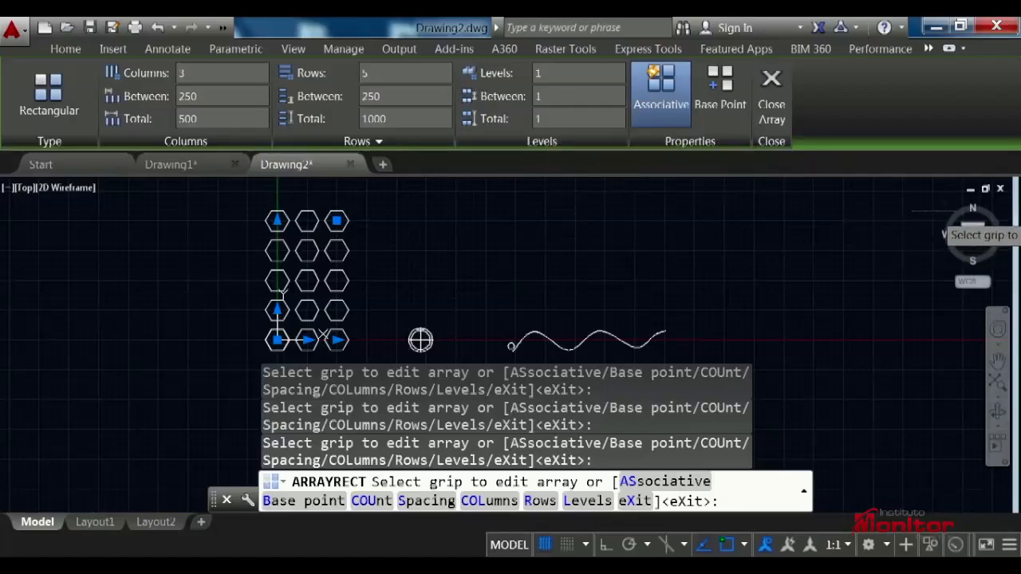
- Switch to the 3D home view and set the array to 5 levels with a spacing of 250 between levels
{"action": "left_click", "coordinate": [942, 204]}
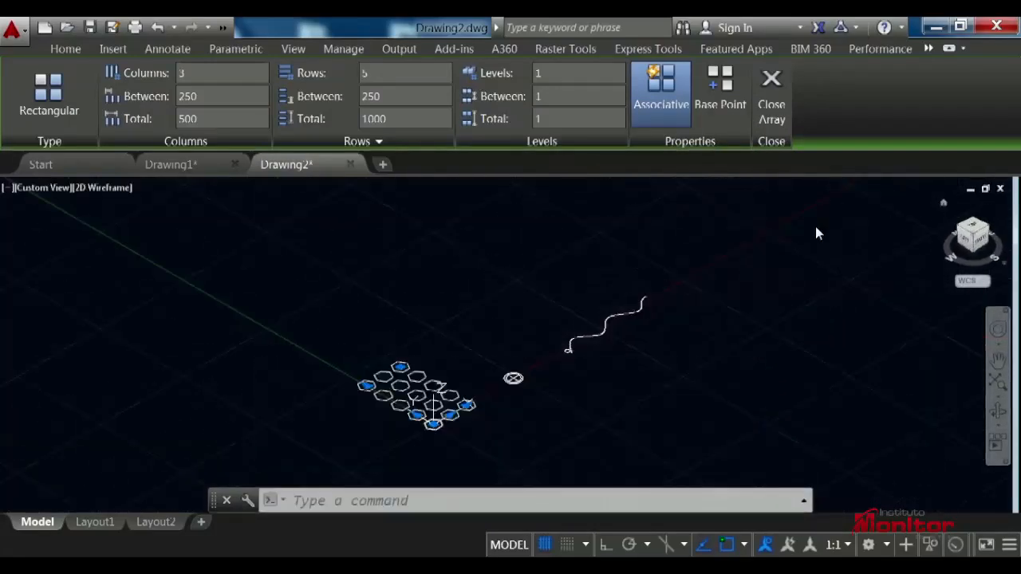
{"action": "scroll", "coordinate": [437, 349], "scroll_direction": "up", "scroll_amount": 4}
{"action": "middle_click_drag", "start_coordinate": [418, 348], "coordinate": [458, 200]}
{"action": "scroll", "coordinate": [477, 296], "scroll_direction": "down", "scroll_amount": 4}
{"action": "scroll", "coordinate": [482, 293], "scroll_direction": "up", "scroll_amount": 2}
{"action": "middle_click_drag", "start_coordinate": [491, 281], "coordinate": [484, 243]}
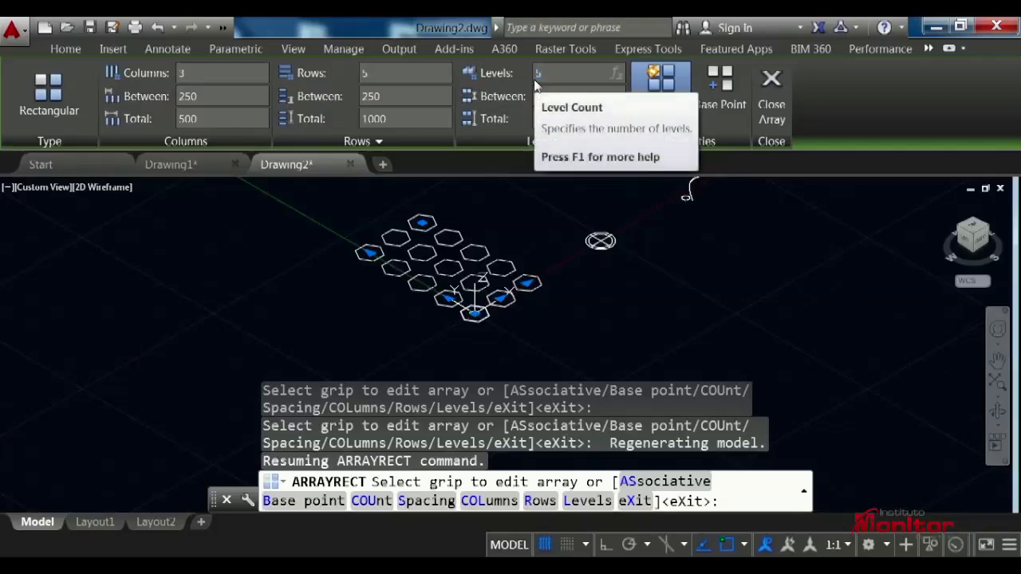
{"action": "left_click", "coordinate": [555, 96]}
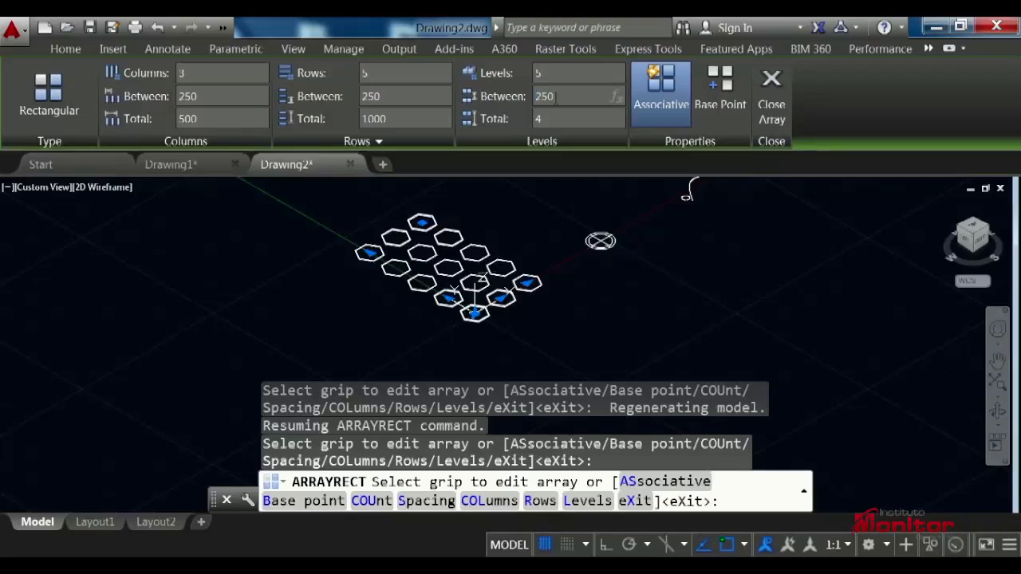
{"action": "key", "text": "Return"}
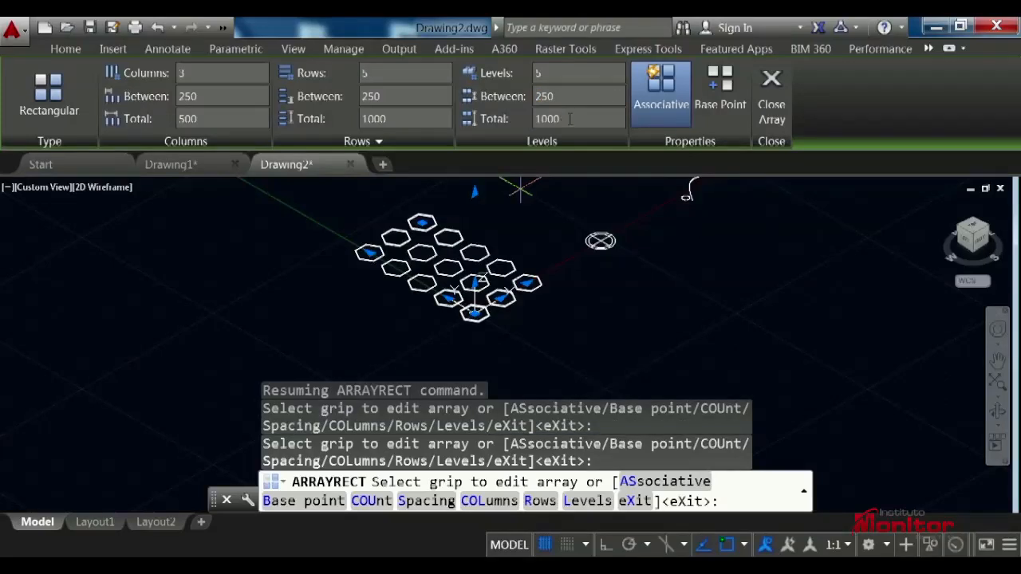
{"action": "left_click", "coordinate": [568, 118]}
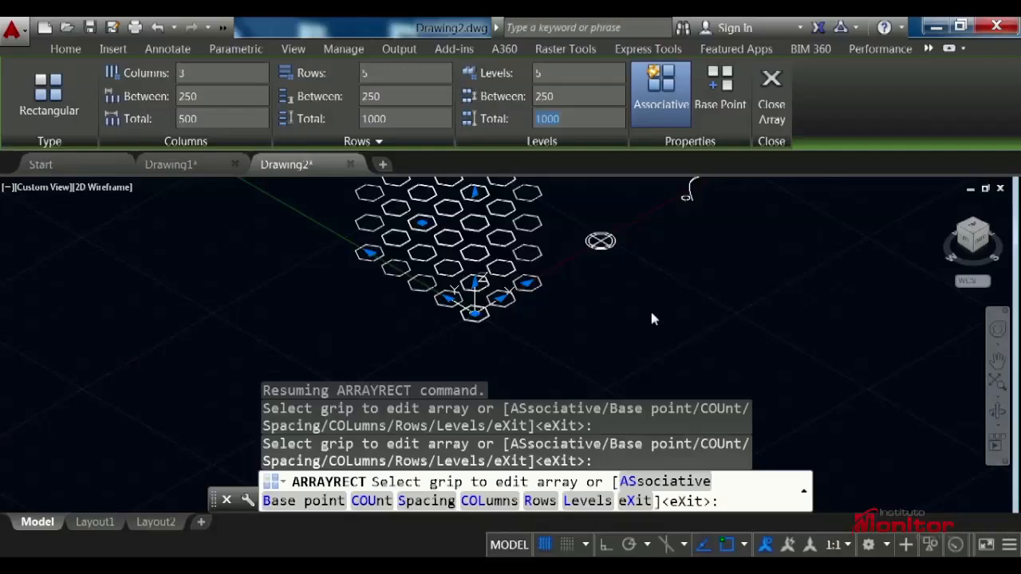
- Orbit around the hexagon array to examine its stacked levels from the side and from above
{"action": "left_click", "coordinate": [997, 412]}
{"action": "left_click_drag", "start_coordinate": [721, 289], "coordinate": [437, 288]}
{"action": "left_click_drag", "start_coordinate": [523, 293], "coordinate": [400, 288]}
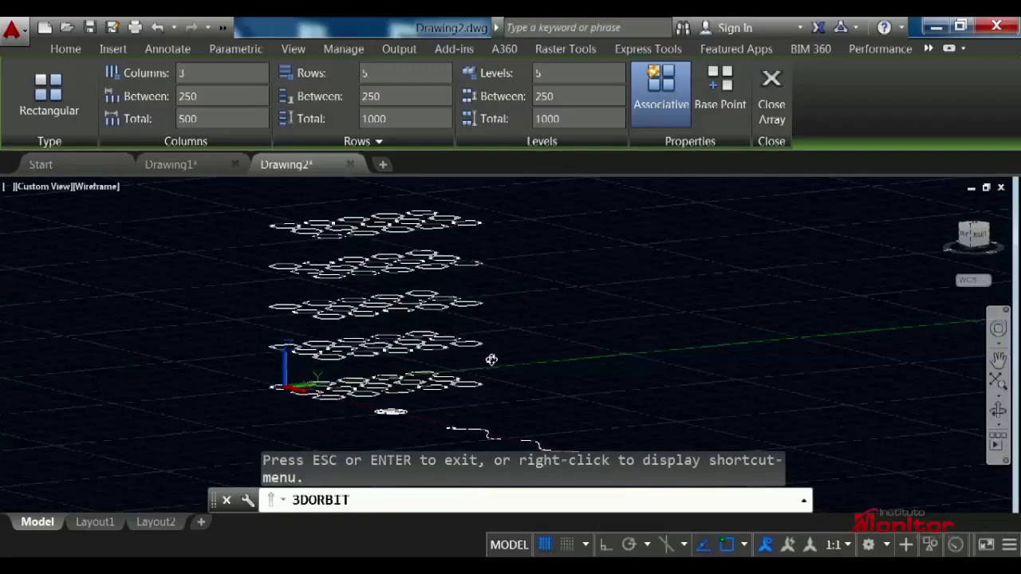
{"action": "left_click_drag", "start_coordinate": [531, 345], "coordinate": [684, 364]}
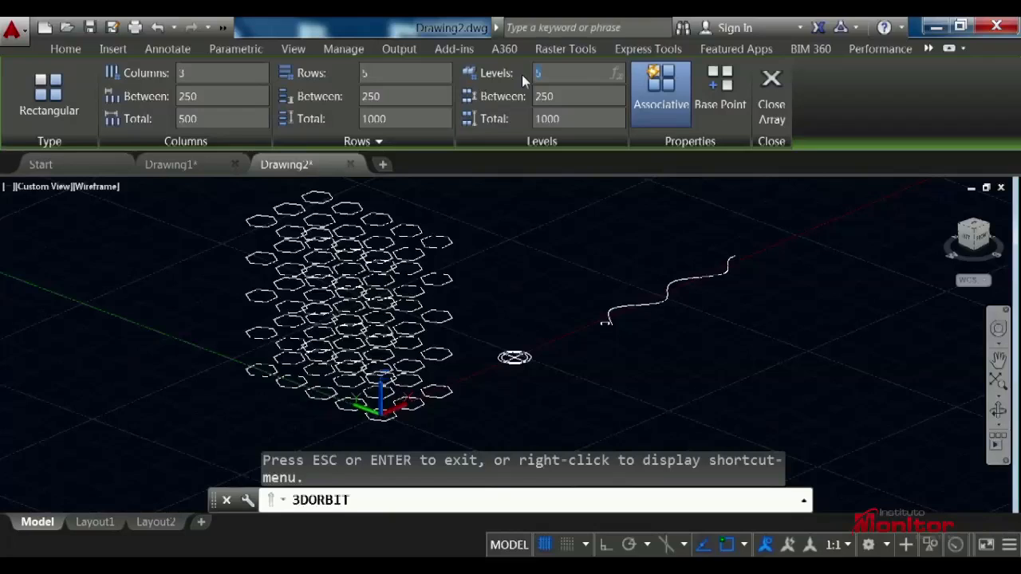
- Set the array's level count, level spacing and total level distance to 1 and leave the orbit
{"action": "type", "text": "1"}
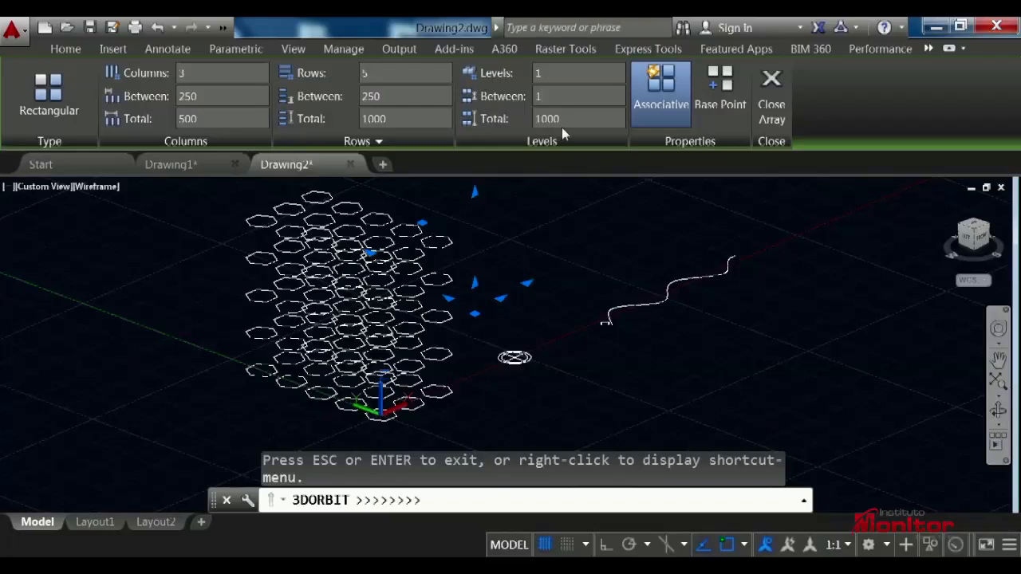
{"action": "type", "text": "1"}
{"action": "left_click_drag", "start_coordinate": [552, 303], "coordinate": [557, 302]}
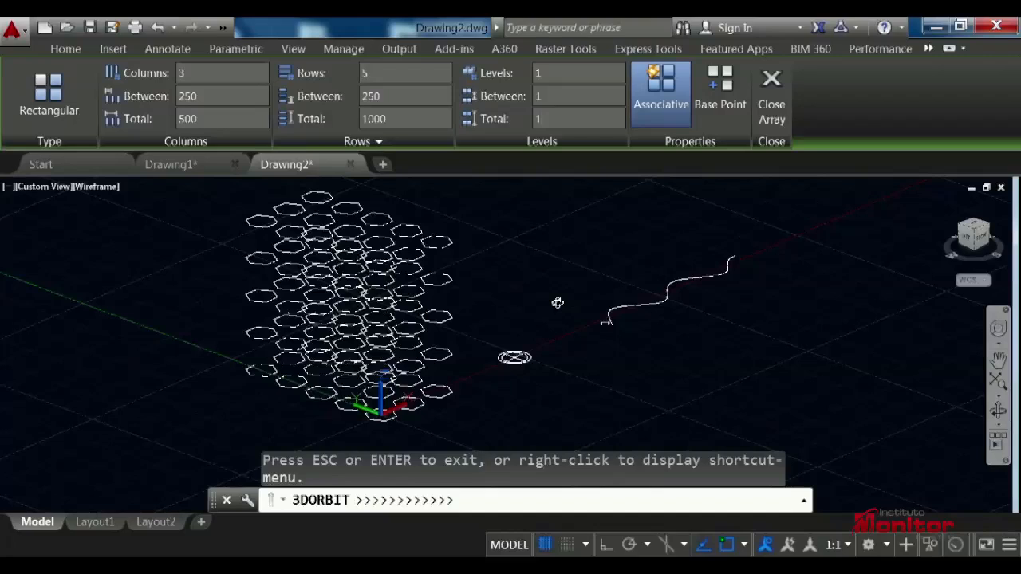
{"action": "key", "text": "Escape"}
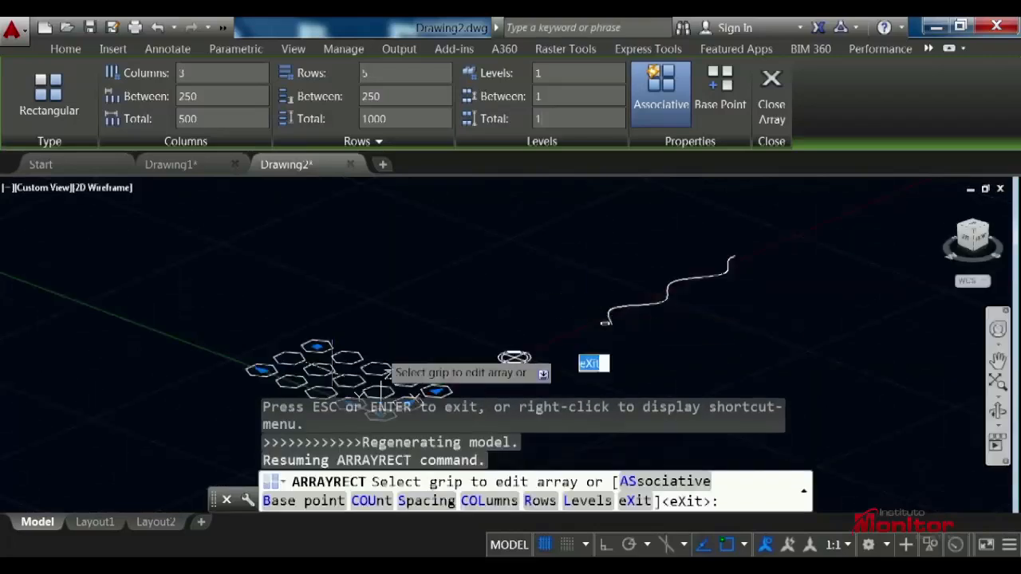
- Restore the top view with north pointing up and show the whole array beside the circle and wavy curve
{"action": "middle_click_drag", "start_coordinate": [369, 292], "coordinate": [377, 241]}
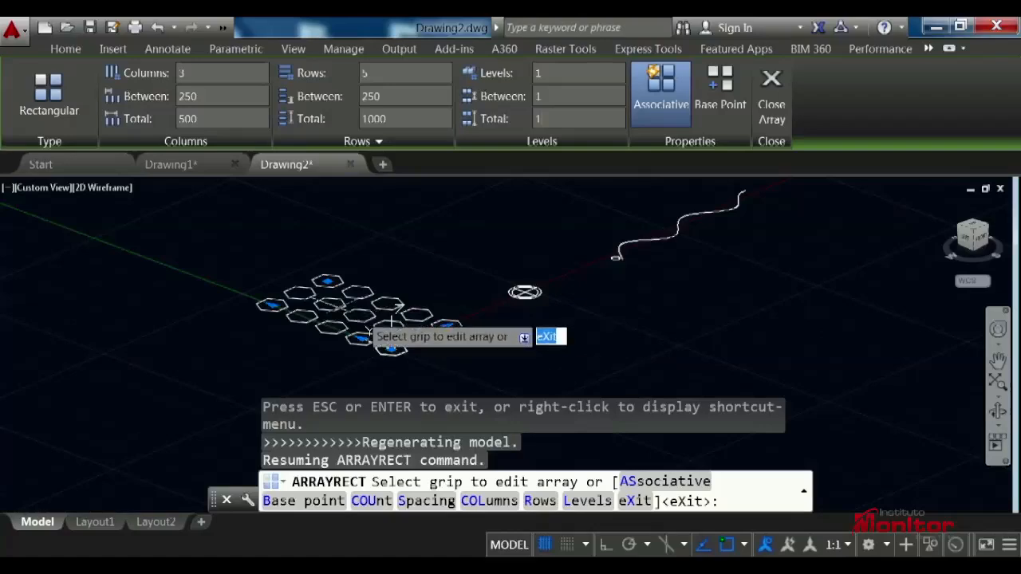
{"action": "left_click", "coordinate": [973, 231]}
{"action": "left_click", "coordinate": [1007, 222]}
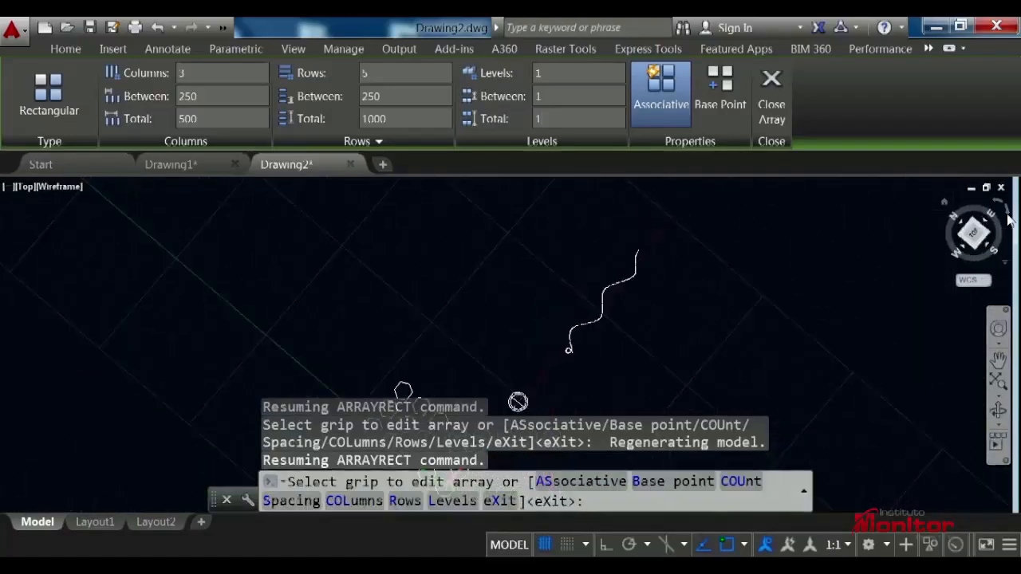
{"action": "scroll", "coordinate": [543, 351], "scroll_direction": "up", "scroll_amount": 5}
{"action": "scroll", "coordinate": [497, 350], "scroll_direction": "down", "scroll_amount": 5}
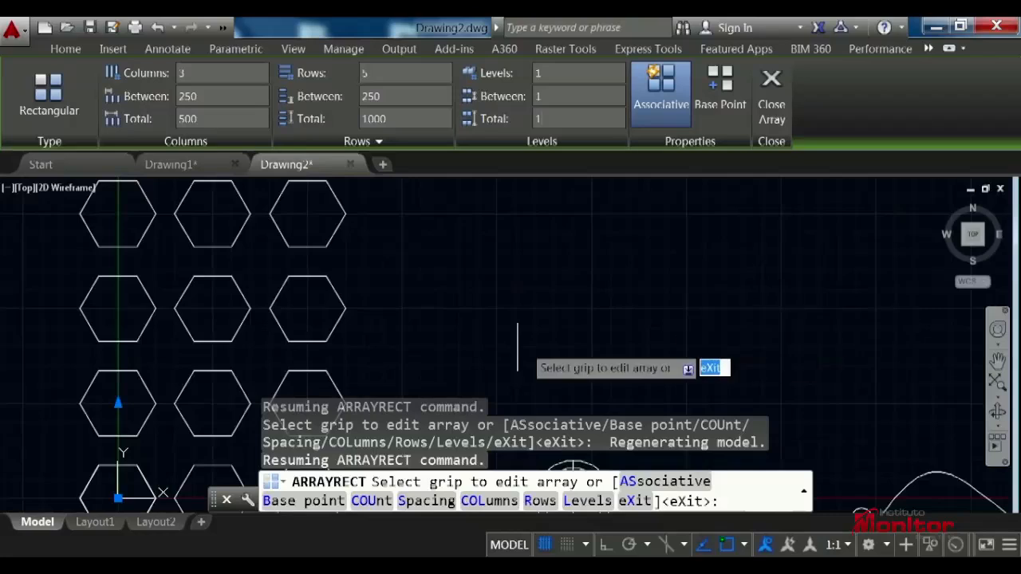
{"action": "middle_click_drag", "start_coordinate": [518, 295], "coordinate": [362, 287]}
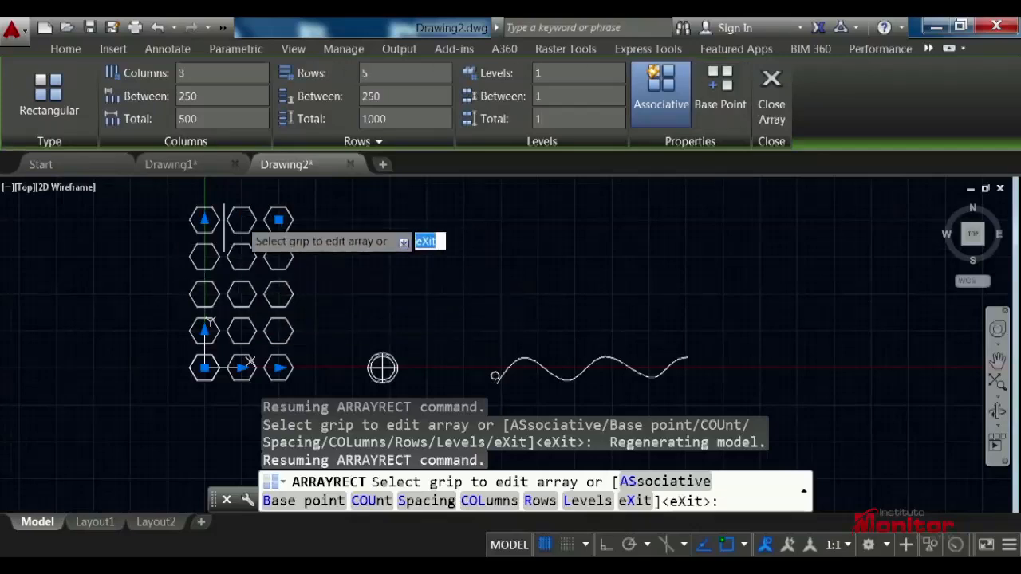
- Finish the rectangular hexagon array and show the two concentric circles with their crossing lines up close
{"action": "left_click", "coordinate": [773, 89]}
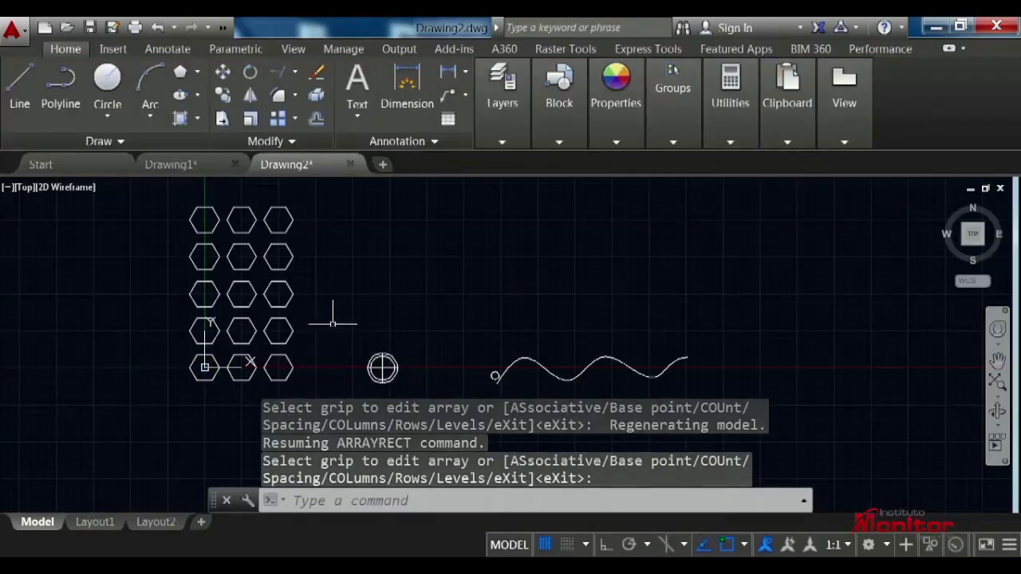
{"action": "scroll", "coordinate": [338, 321], "scroll_direction": "up", "scroll_amount": 4}
{"action": "middle_click_drag", "start_coordinate": [386, 328], "coordinate": [303, 224]}
{"action": "scroll", "coordinate": [386, 336], "scroll_direction": "up", "scroll_amount": 4}
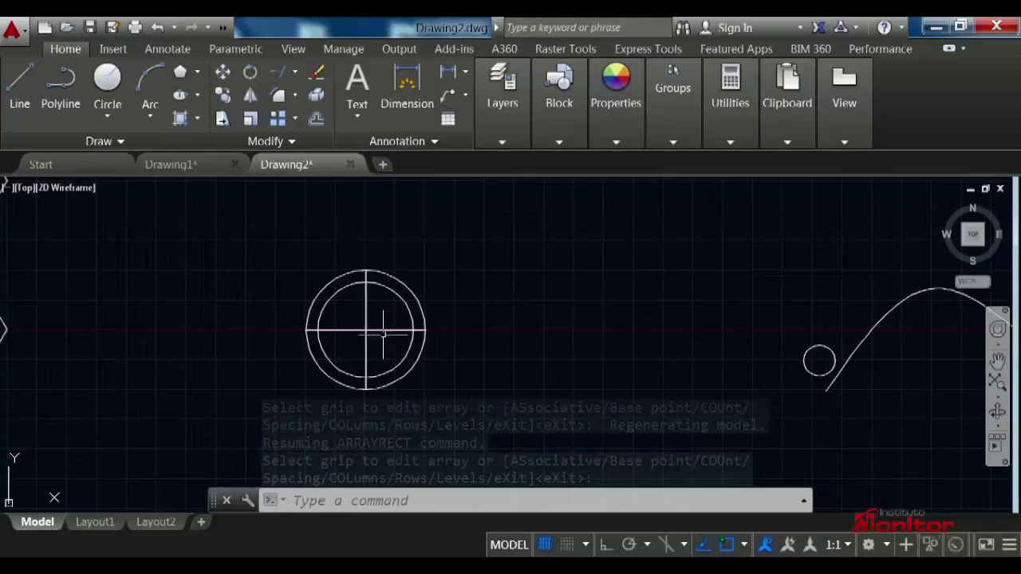
{"action": "middle_click_drag", "start_coordinate": [404, 329], "coordinate": [347, 301]}
{"action": "scroll", "coordinate": [367, 294], "scroll_direction": "up", "scroll_amount": 2}
{"action": "scroll", "coordinate": [367, 294], "scroll_direction": "down", "scroll_amount": 2}
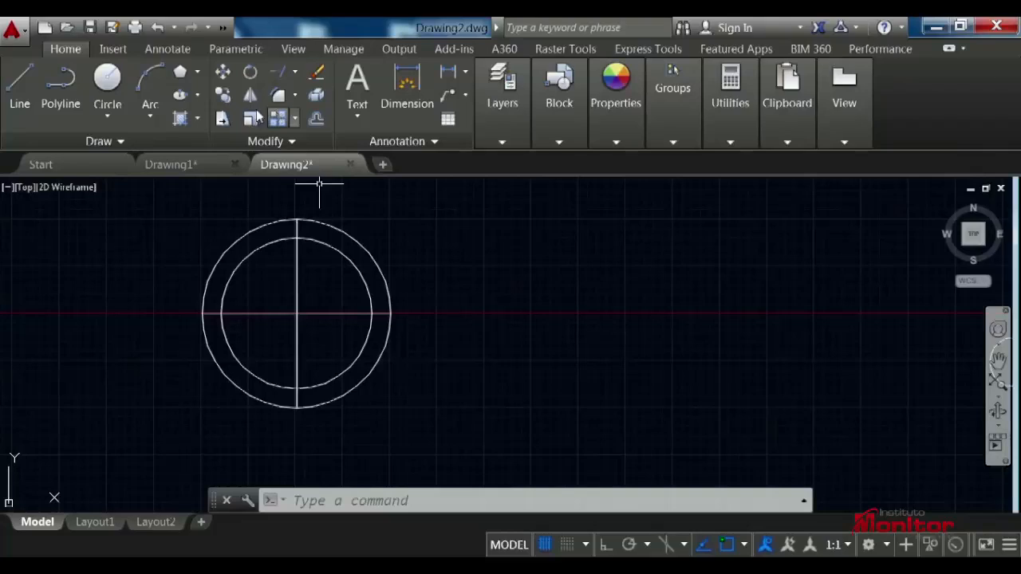
- Draw a circle of radius 10 centred on the inner circle's right quadrant
{"action": "left_click", "coordinate": [109, 80]}
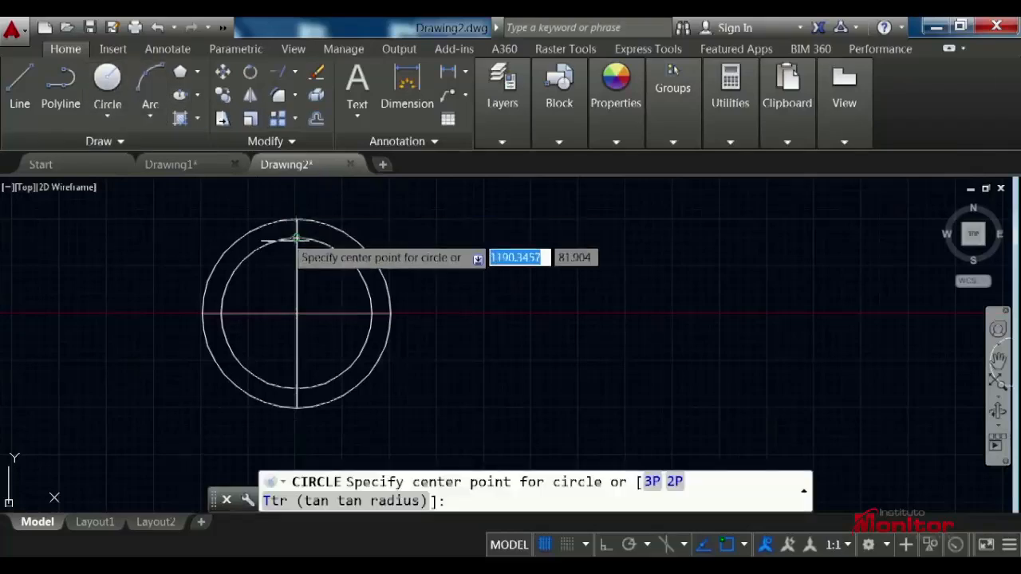
{"action": "left_click", "coordinate": [371, 314]}
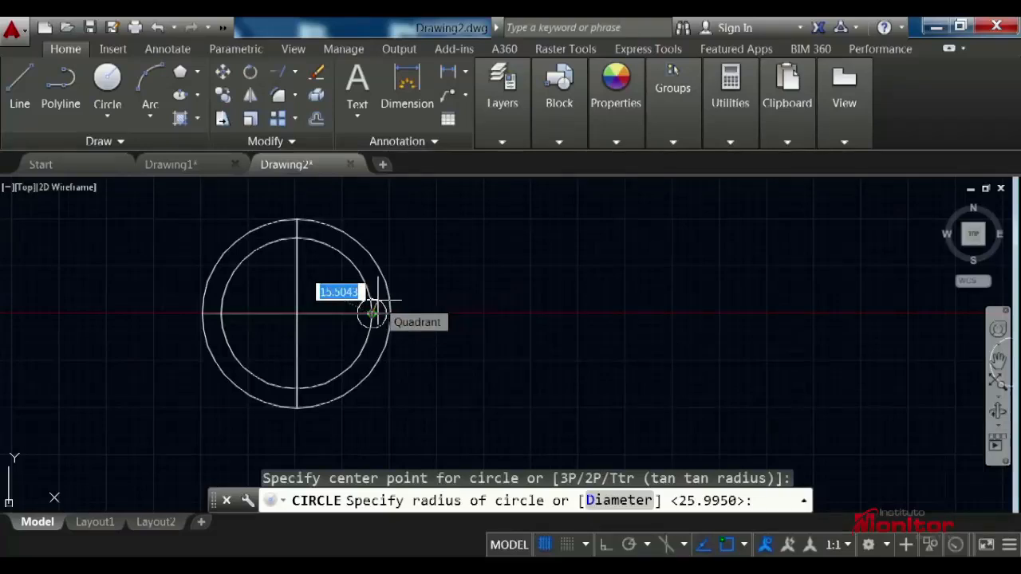
{"action": "type", "text": "10"}
{"action": "key", "text": "Return"}
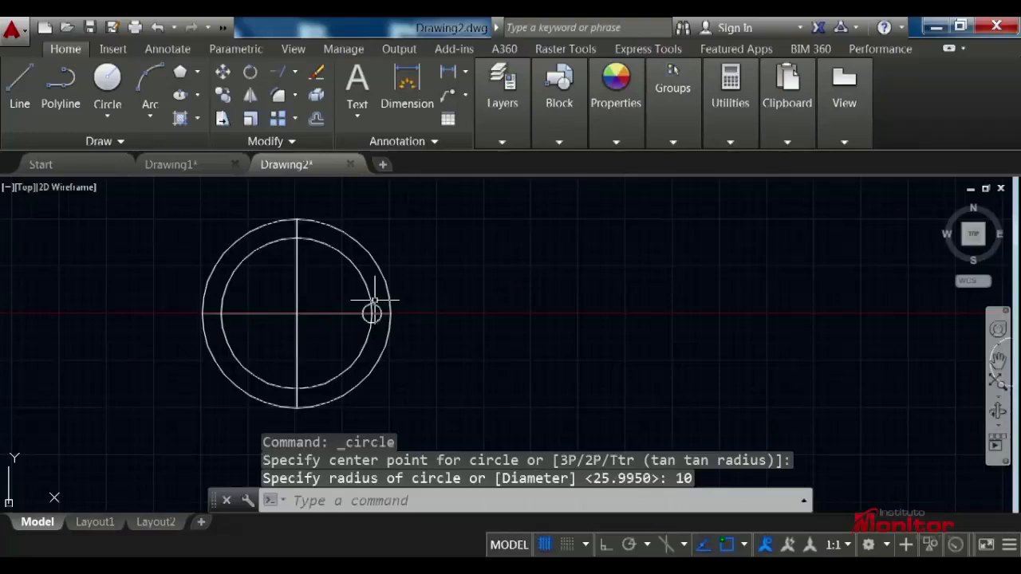
- Create a polar array of the small circle around the common centre of the concentric circles, with 3 items
{"action": "scroll", "coordinate": [368, 315], "scroll_direction": "up", "scroll_amount": 2}
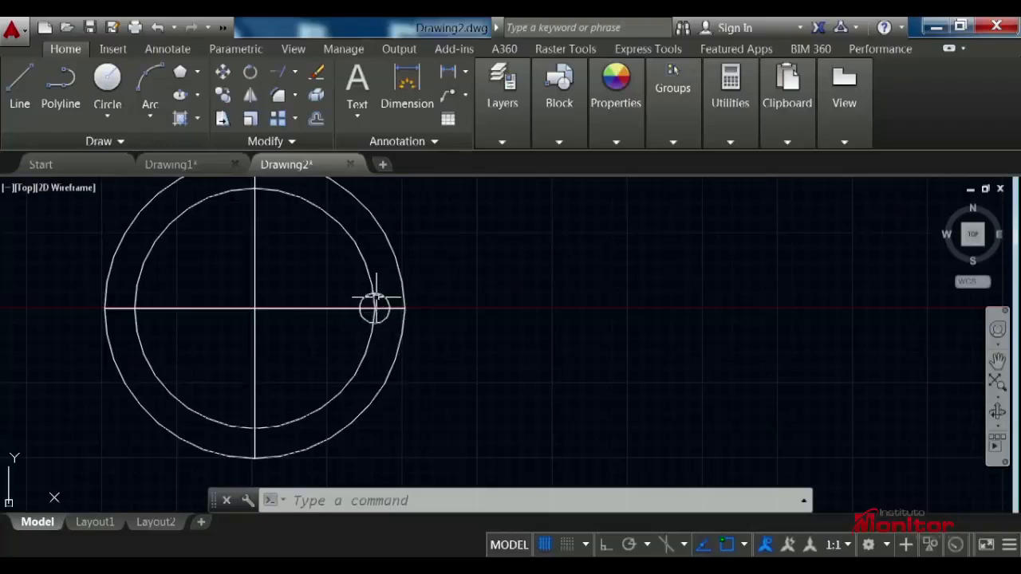
{"action": "middle_click_drag", "start_coordinate": [376, 304], "coordinate": [378, 339]}
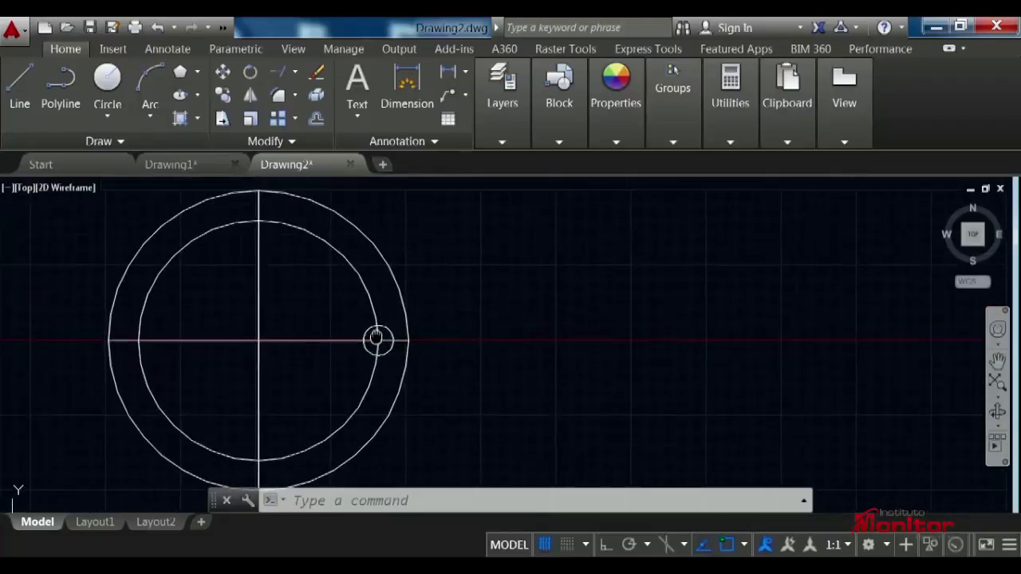
{"action": "left_click", "coordinate": [295, 119]}
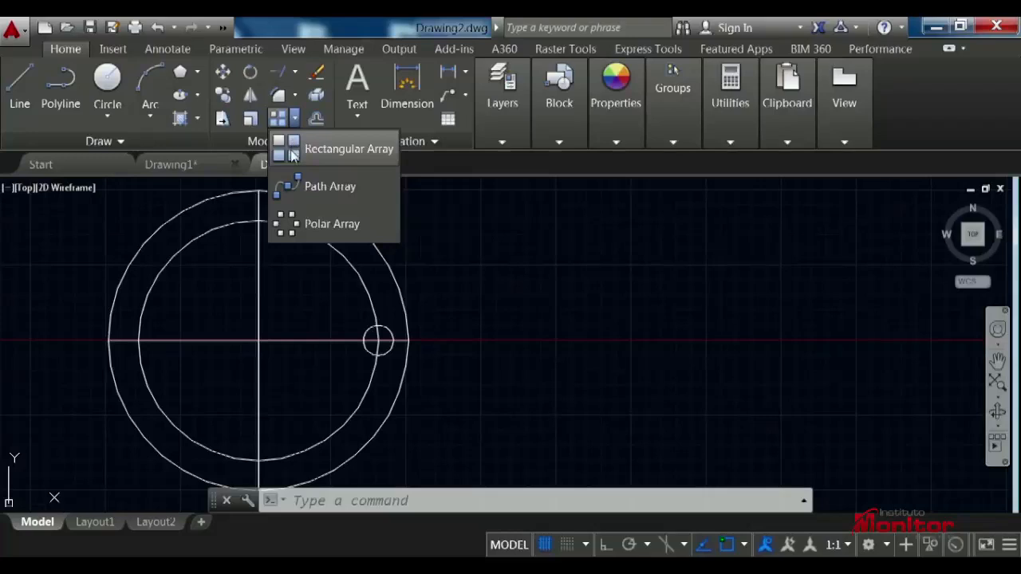
{"action": "left_click", "coordinate": [292, 227]}
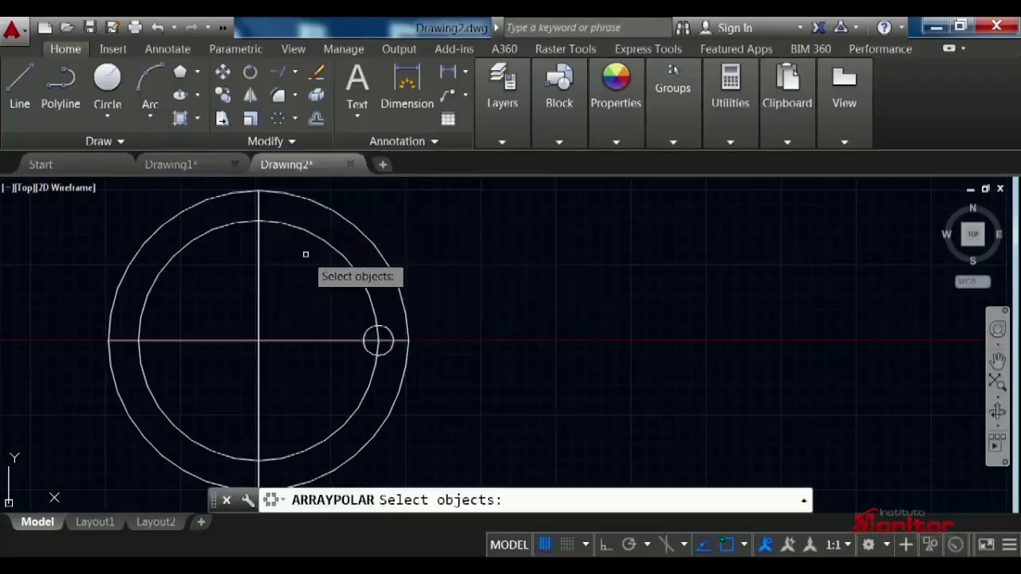
{"action": "left_click", "coordinate": [391, 331]}
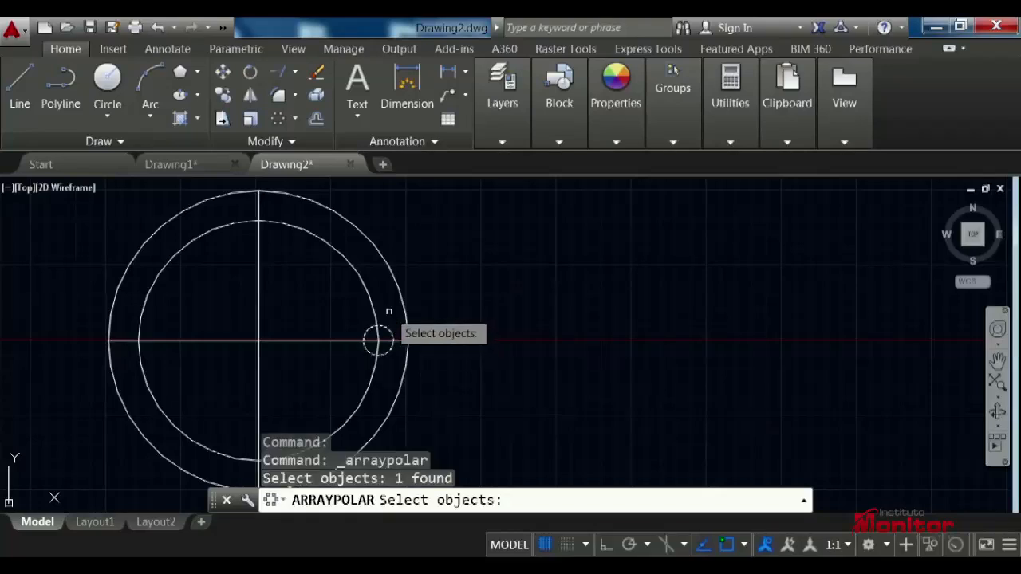
{"action": "key", "text": "Return"}
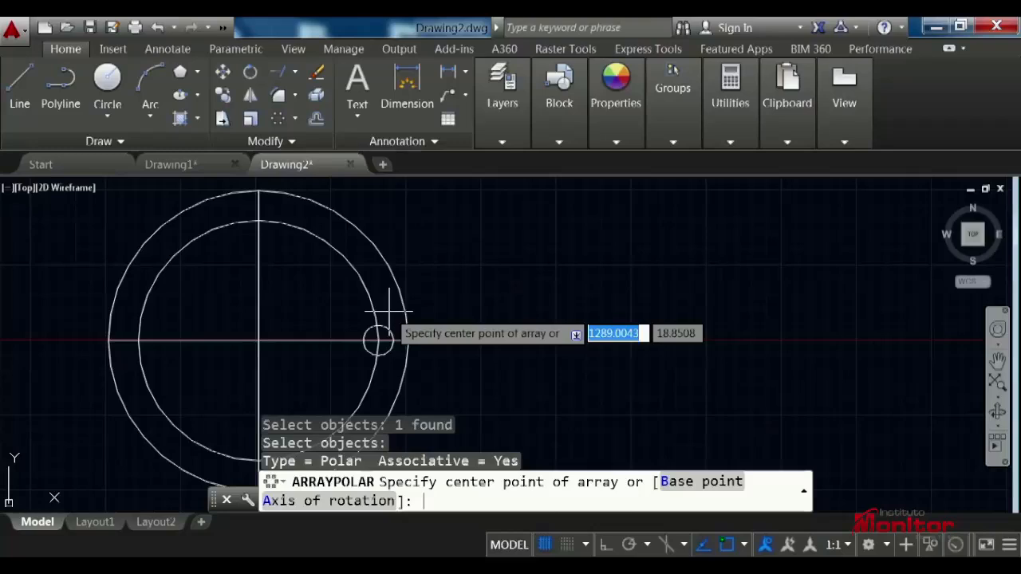
{"action": "left_click", "coordinate": [256, 341]}
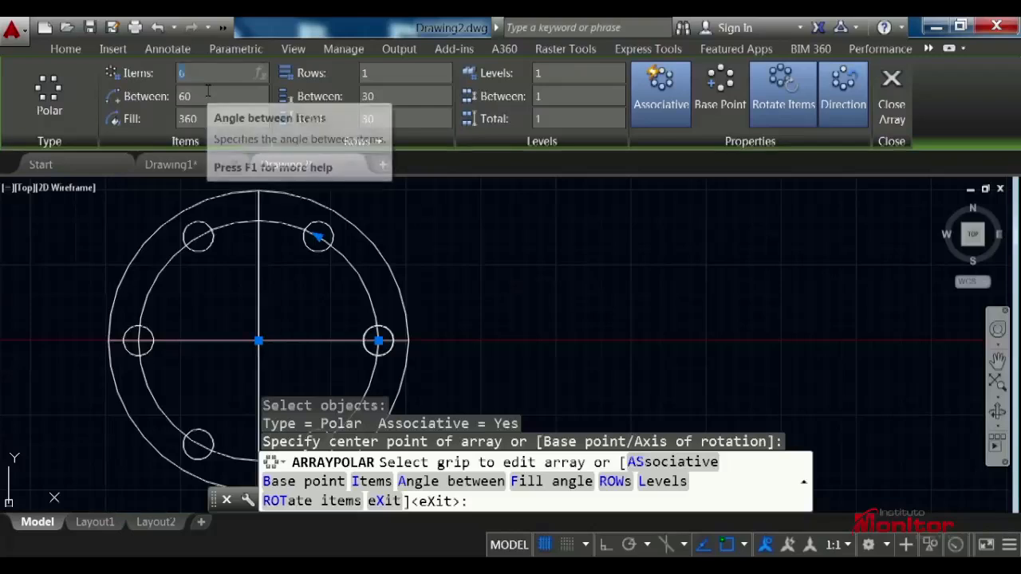
{"action": "type", "text": "3"}
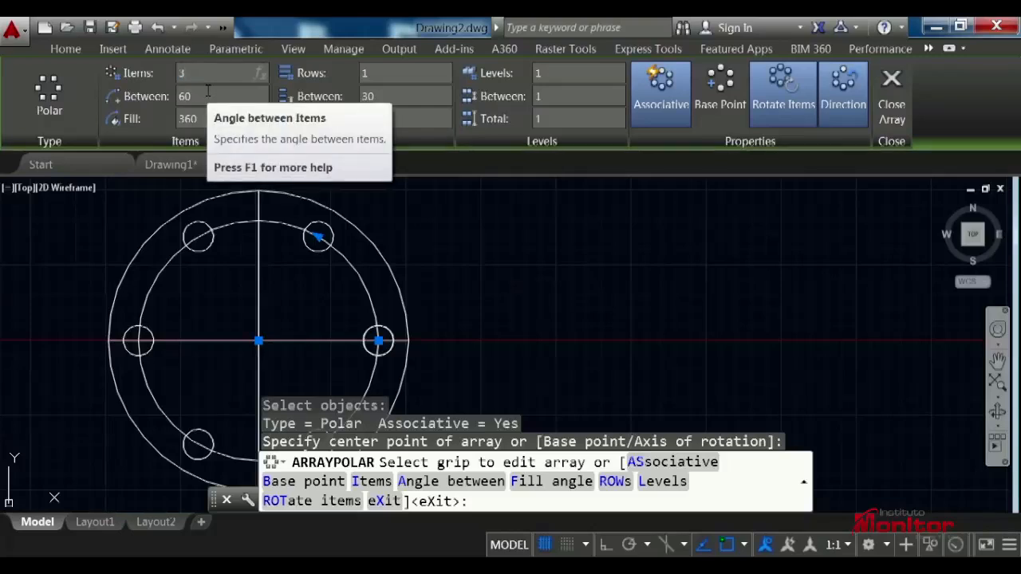
{"action": "key", "text": "Return"}
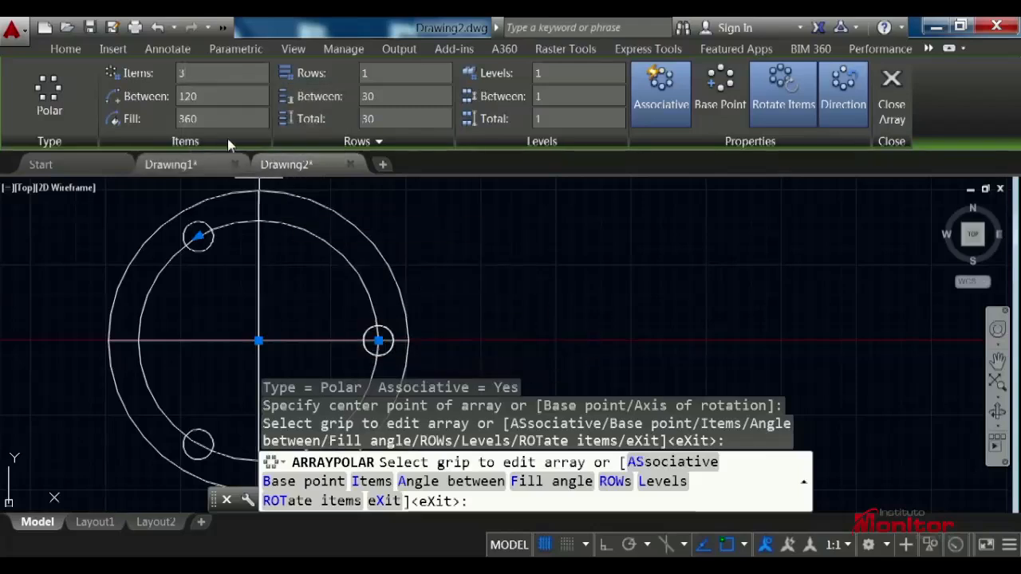
- Set the angle between the polar array's items to 100 degrees and check the circles' new placement
{"action": "left_click", "coordinate": [205, 96]}
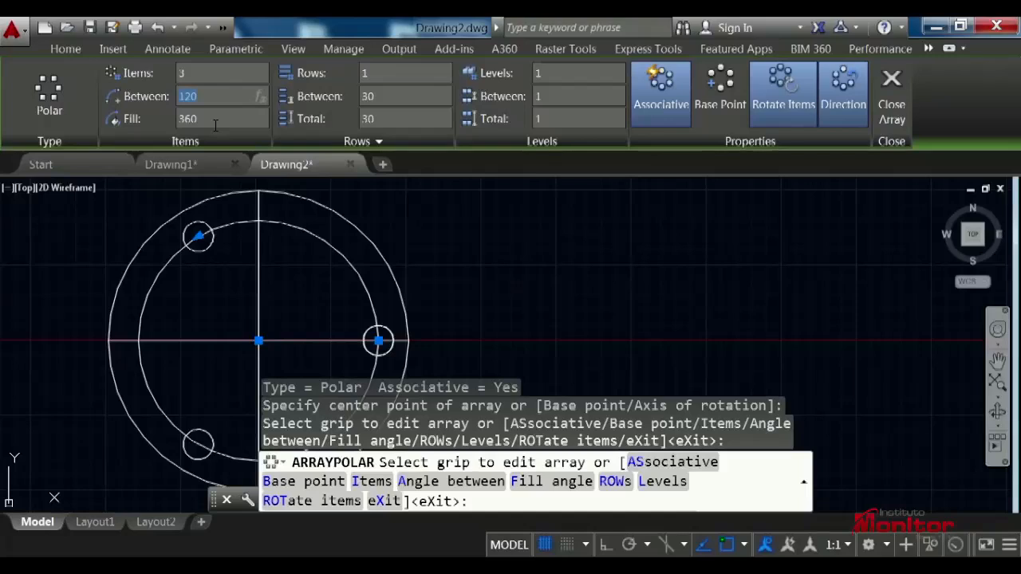
{"action": "left_click", "coordinate": [194, 118]}
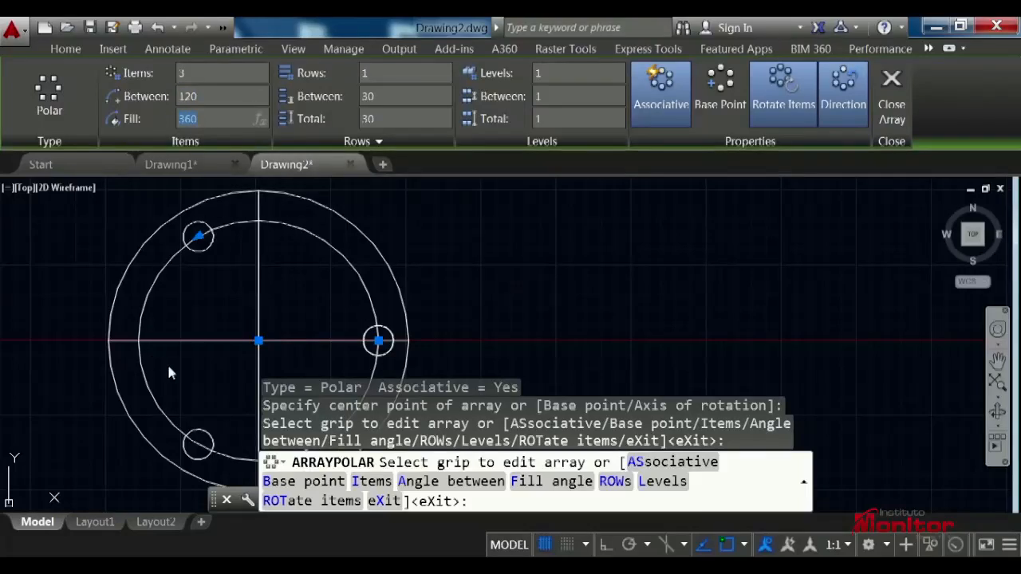
{"action": "left_click", "coordinate": [204, 99]}
{"action": "type", "text": "1"}
{"action": "key", "text": "Return"}
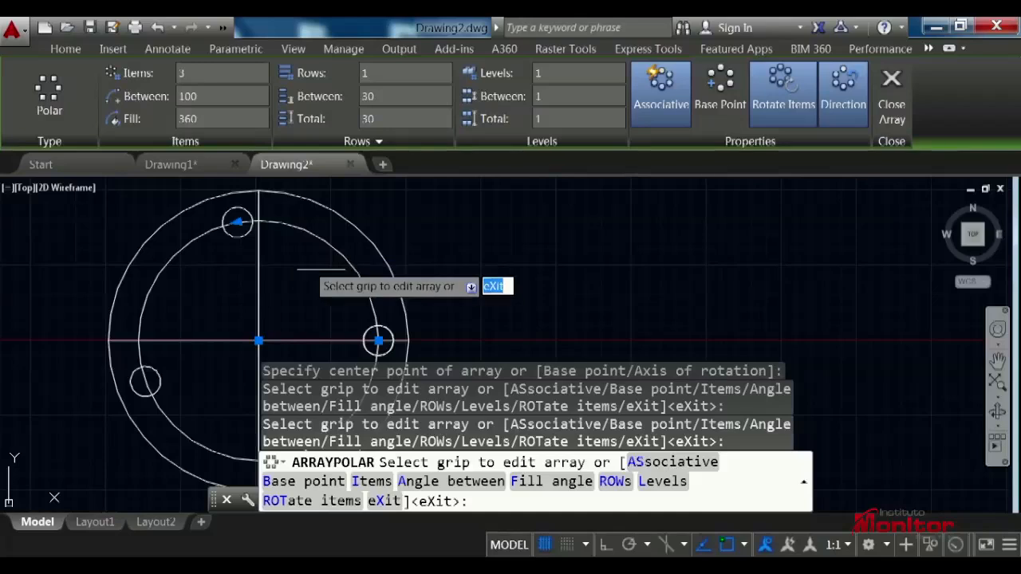
{"action": "scroll", "coordinate": [355, 293], "scroll_direction": "down", "scroll_amount": 1}
{"action": "middle_click_drag", "start_coordinate": [339, 292], "coordinate": [369, 206]}
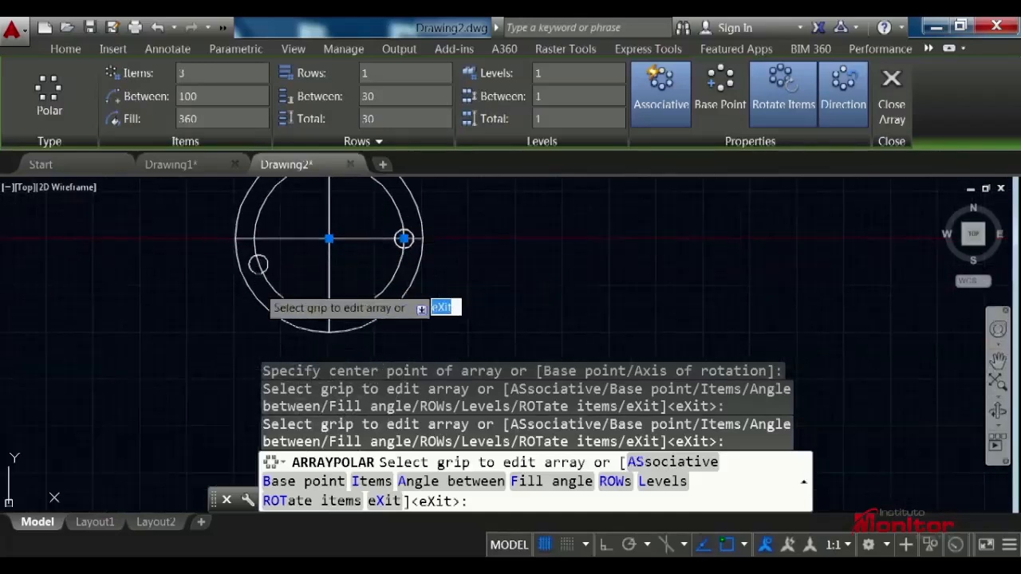
{"action": "middle_click_drag", "start_coordinate": [338, 289], "coordinate": [327, 324]}
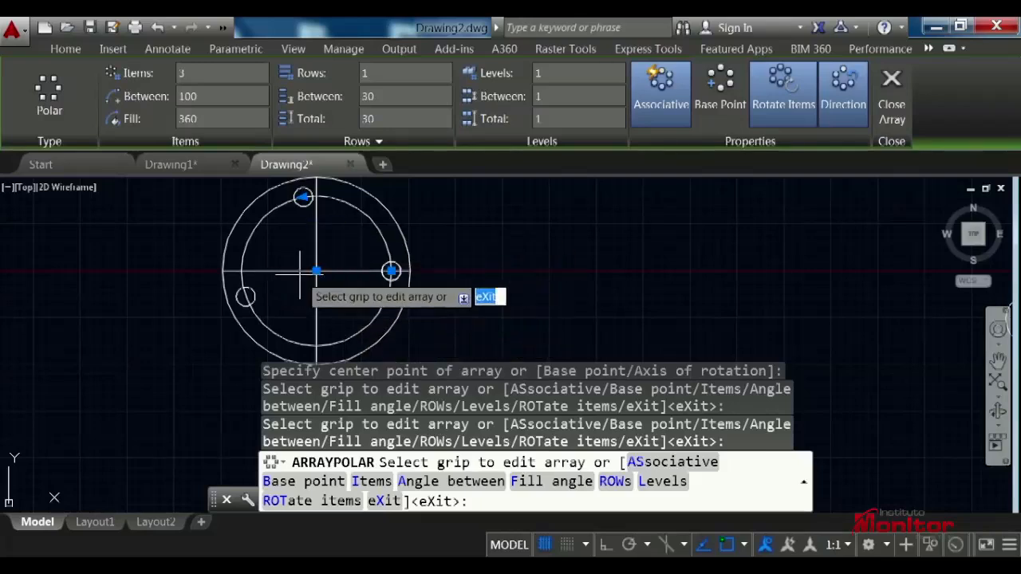
- Set the angle between the polar array's items to 30 degrees
{"action": "left_click", "coordinate": [196, 97]}
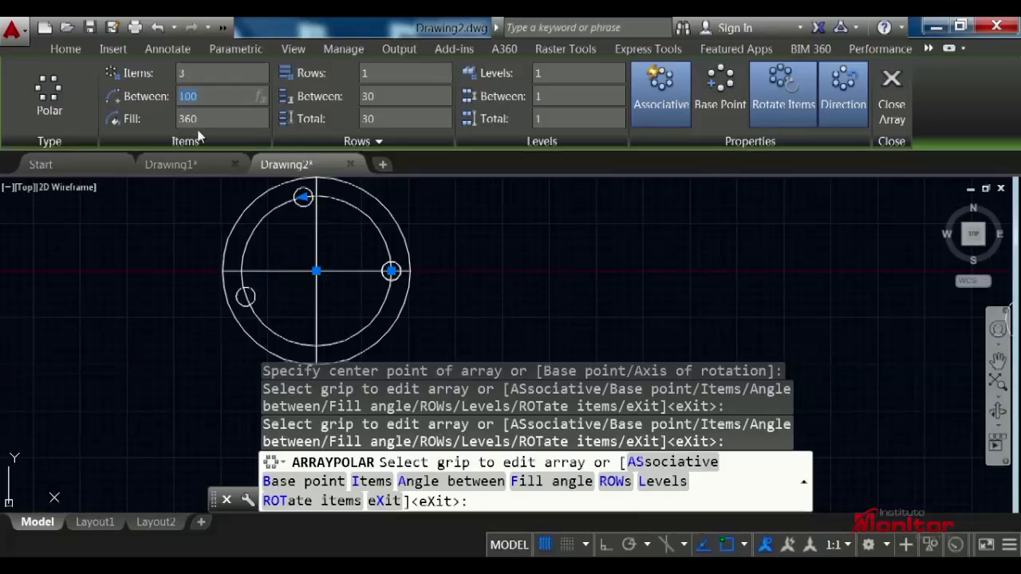
{"action": "key", "text": "Return"}
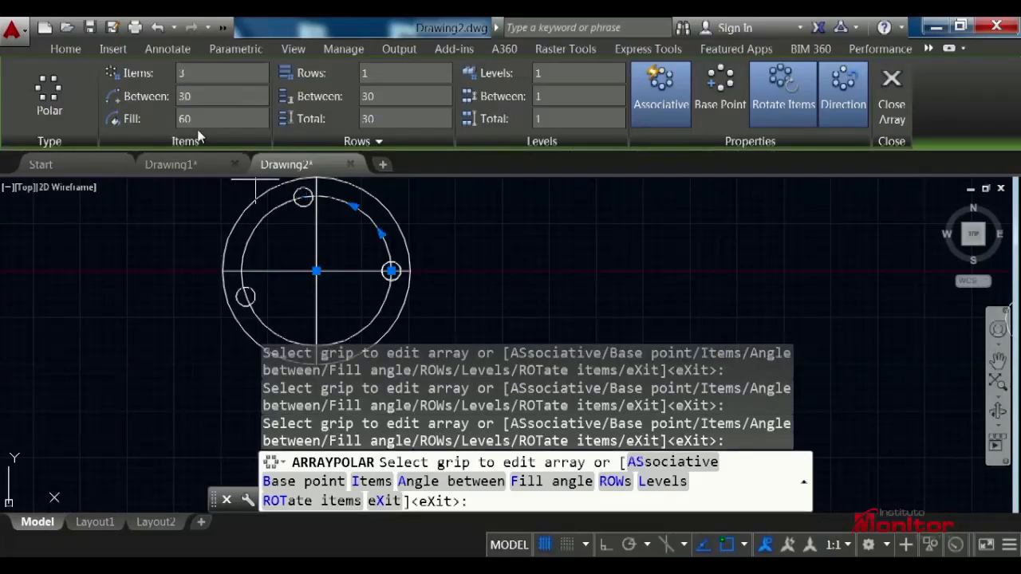
{"action": "left_click", "coordinate": [202, 120]}
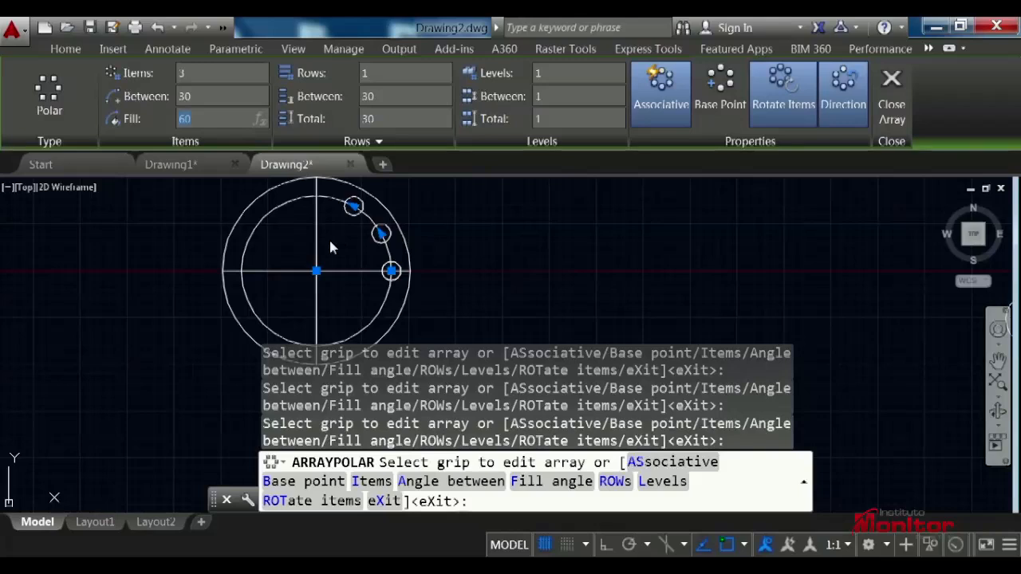
- Set the angle between the polar array's items to 120 degrees and check the fill angle
{"action": "left_click", "coordinate": [200, 98]}
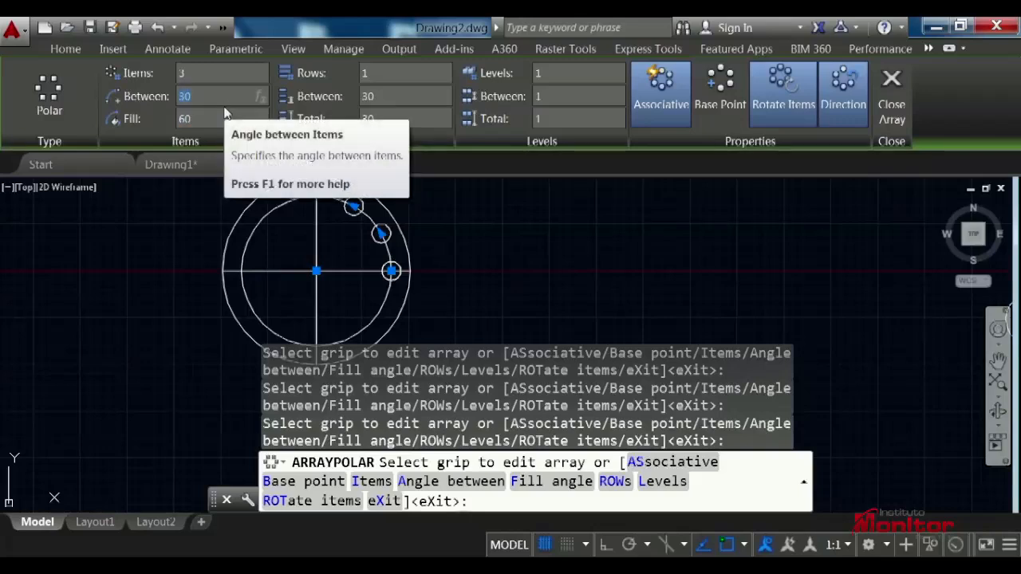
{"action": "type", "text": "120"}
{"action": "key", "text": "Return"}
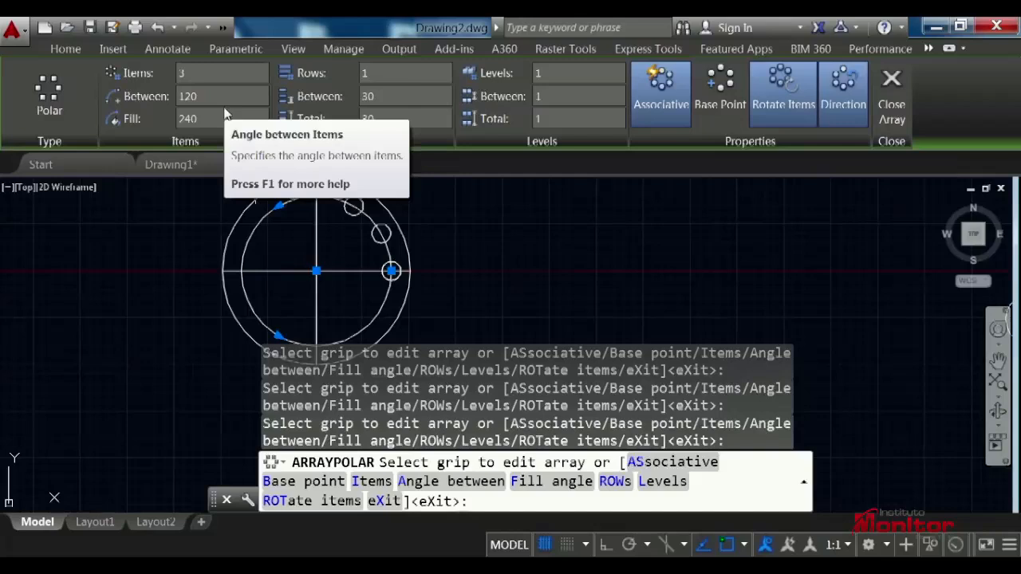
{"action": "left_click", "coordinate": [216, 119]}
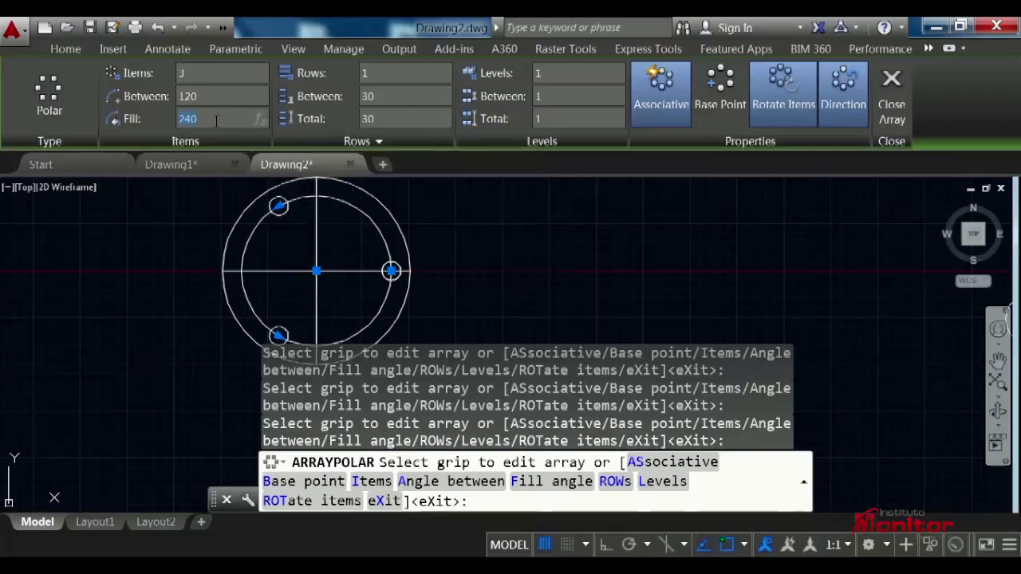
{"action": "key", "text": "Escape"}
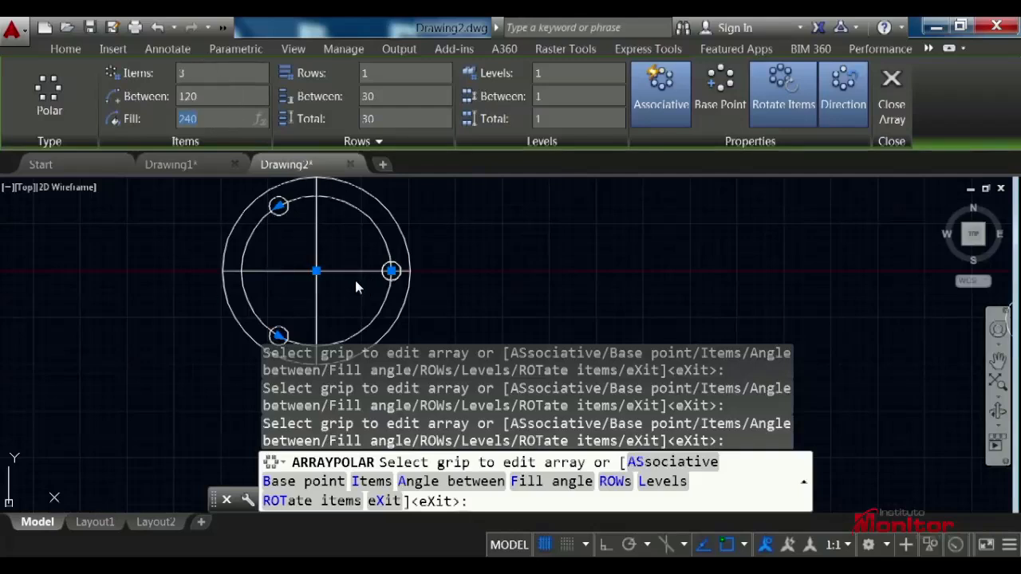
{"action": "left_click", "coordinate": [221, 96]}
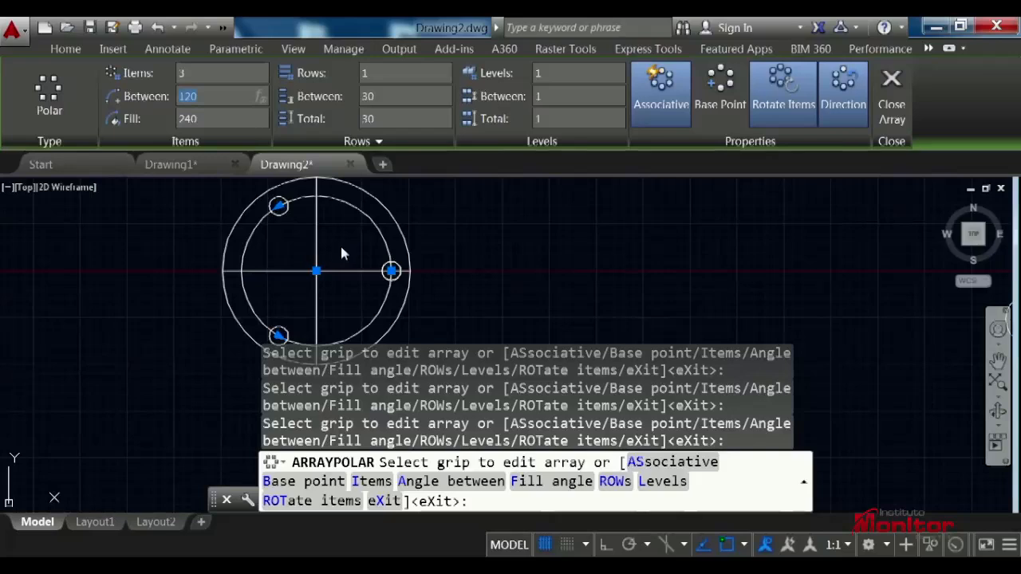
{"action": "key", "text": "Tab"}
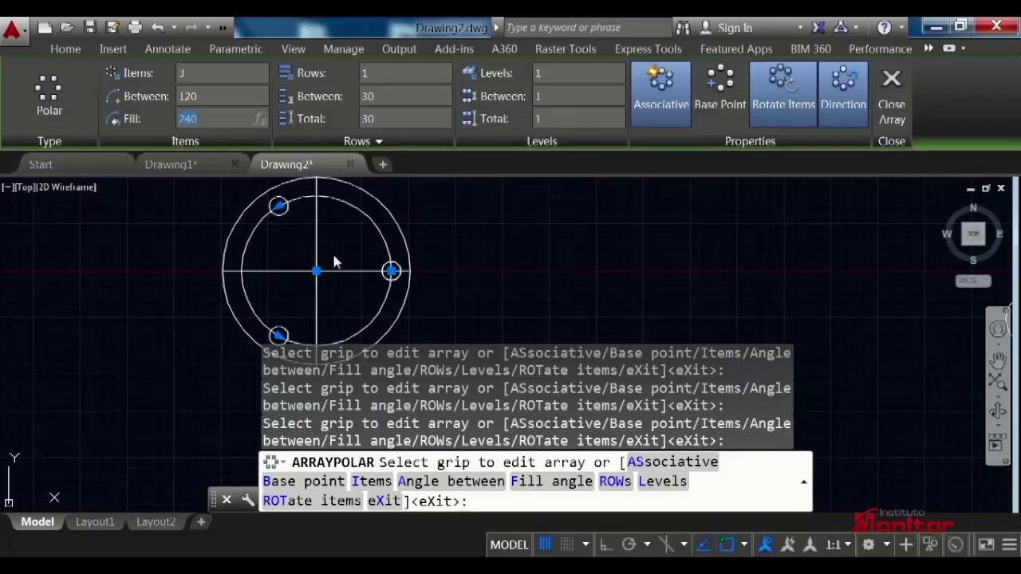
- Set the polar array's row spacing to 60 and finish the array
{"action": "mouse_move", "coordinate": [349, 272]}
{"action": "middle_mouse_down"}
{"action": "mouse_move", "coordinate": [326, 235]}
{"action": "mouse_move", "coordinate": [347, 262]}
{"action": "middle_mouse_up"}
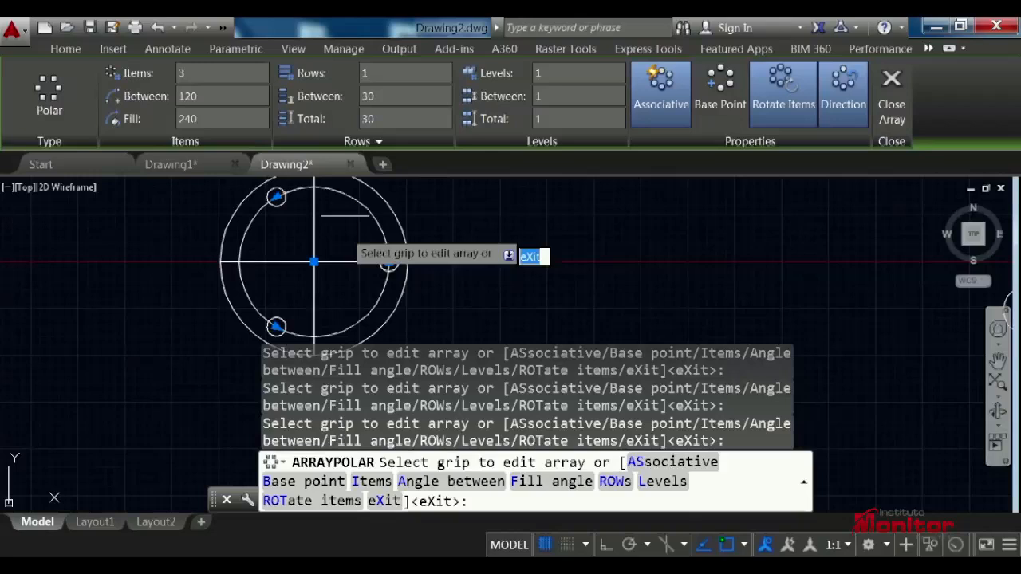
{"action": "left_click", "coordinate": [379, 96]}
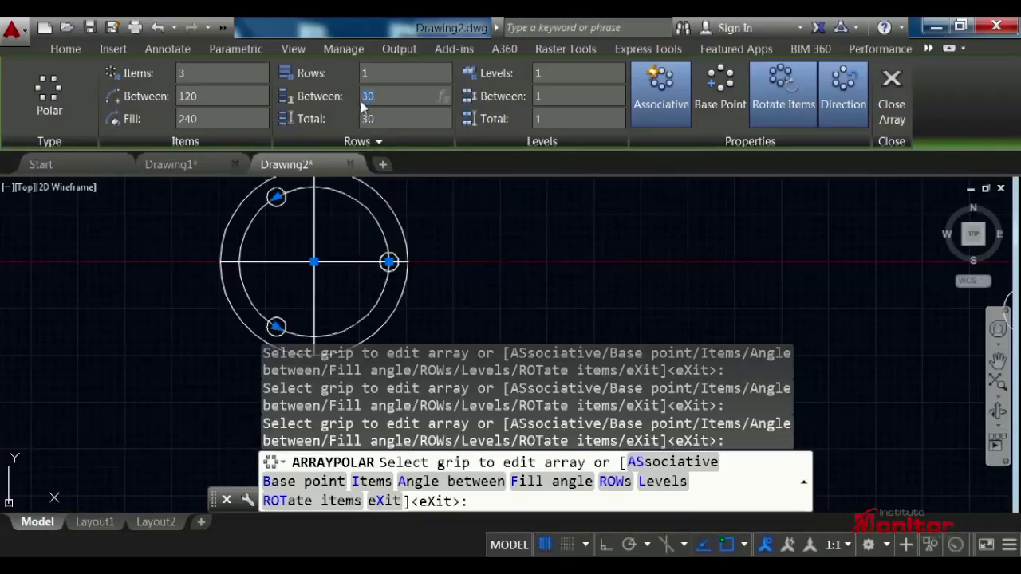
{"action": "type", "text": "60"}
{"action": "key", "text": "Return"}
{"action": "left_click", "coordinate": [390, 119]}
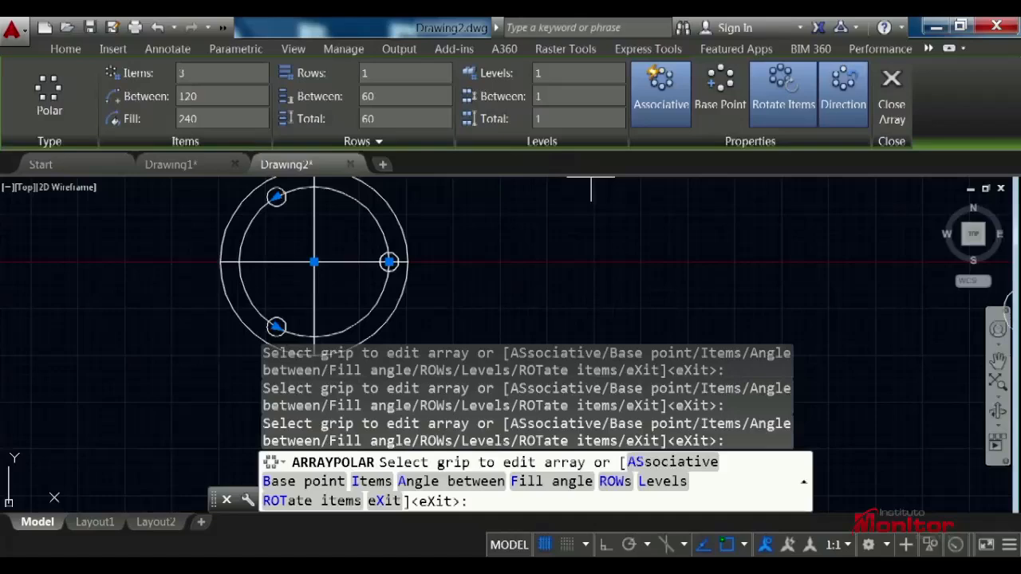
{"action": "left_click", "coordinate": [890, 91]}
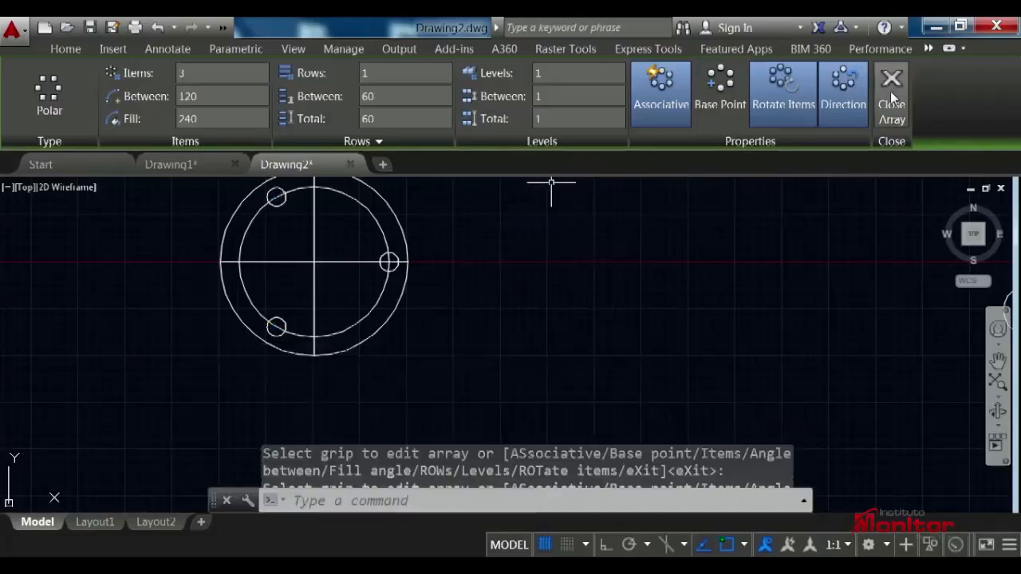
- Examine the finished polar array up close and bring the small circle beside the wavy curve into view
{"action": "scroll", "coordinate": [295, 244], "scroll_direction": "up", "scroll_amount": 3}
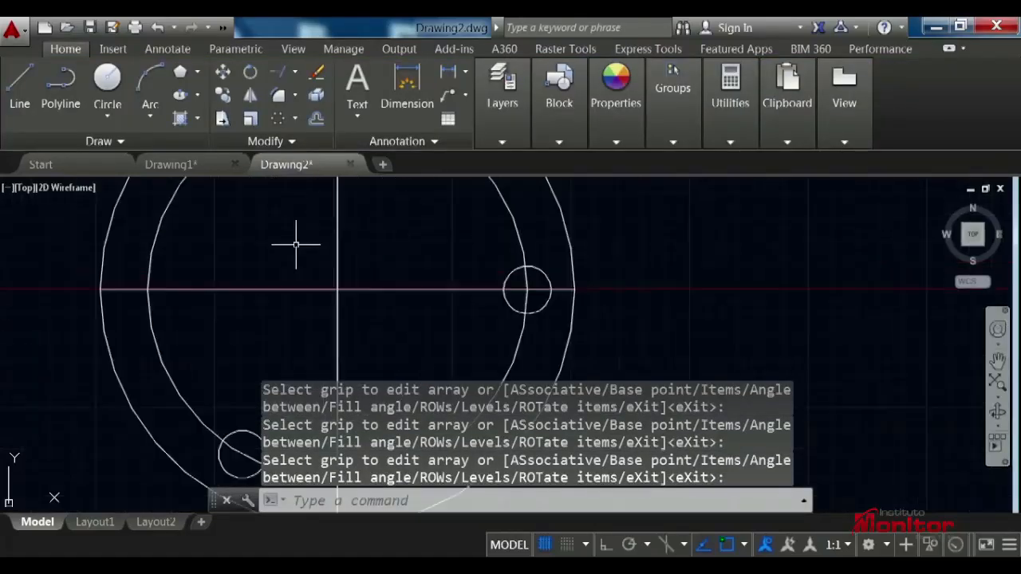
{"action": "scroll", "coordinate": [295, 244], "scroll_direction": "down", "scroll_amount": 2}
{"action": "scroll", "coordinate": [354, 228], "scroll_direction": "down", "scroll_amount": 4}
{"action": "middle_click_drag", "start_coordinate": [391, 248], "coordinate": [258, 280]}
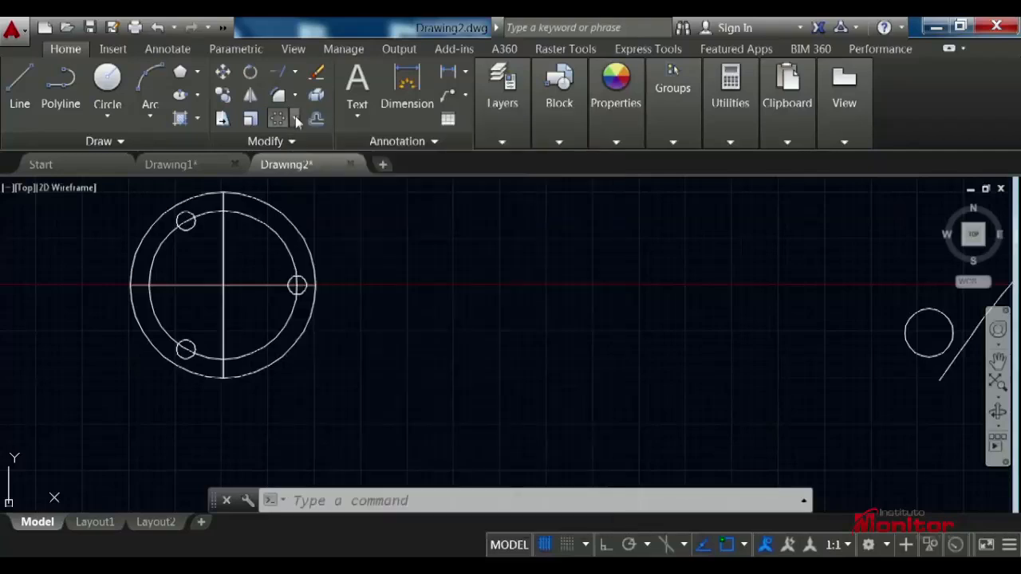
- Create a path array of the small circle, using the wavy curve as the path
{"action": "left_click", "coordinate": [294, 119]}
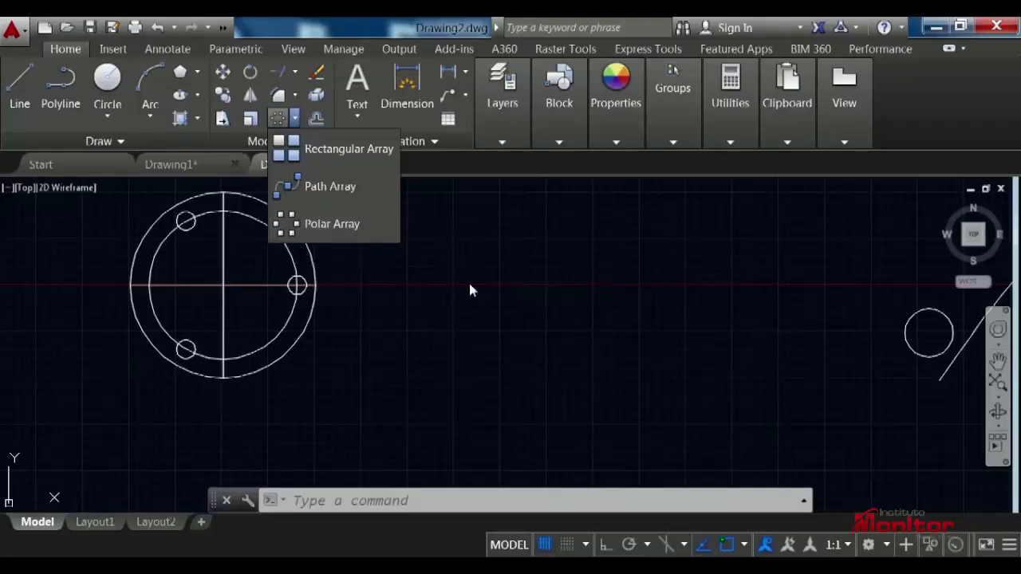
{"action": "key", "text": "Escape"}
{"action": "key", "text": "Escape"}
{"action": "mouse_move", "coordinate": [622, 319]}
{"action": "middle_mouse_down"}
{"action": "mouse_move", "coordinate": [287, 285]}
{"action": "mouse_move", "coordinate": [150, 297]}
{"action": "middle_mouse_up"}
{"action": "scroll", "coordinate": [505, 338], "scroll_direction": "down", "scroll_amount": 4}
{"action": "middle_click_drag", "start_coordinate": [572, 328], "coordinate": [390, 318]}
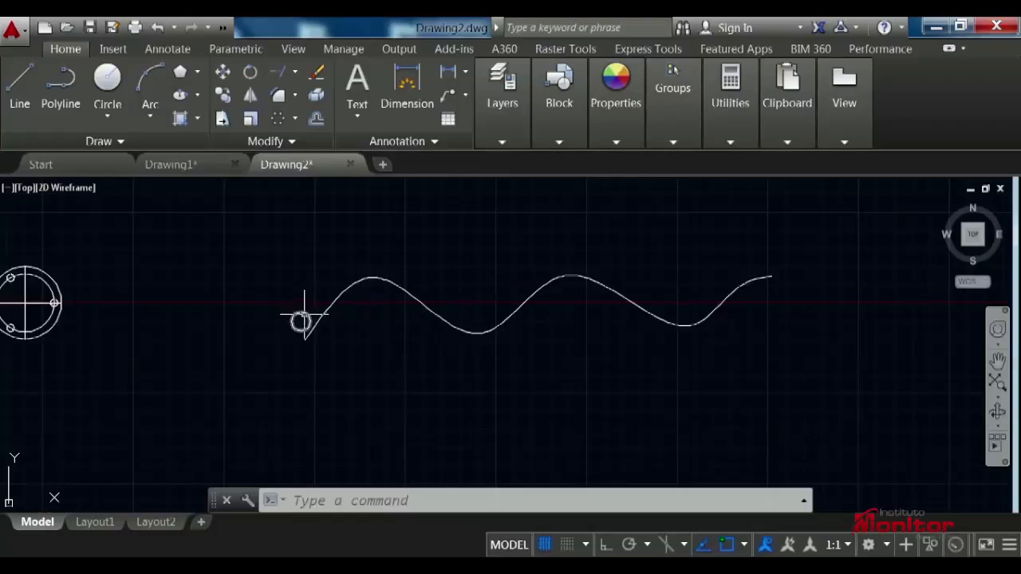
{"action": "left_click", "coordinate": [294, 118]}
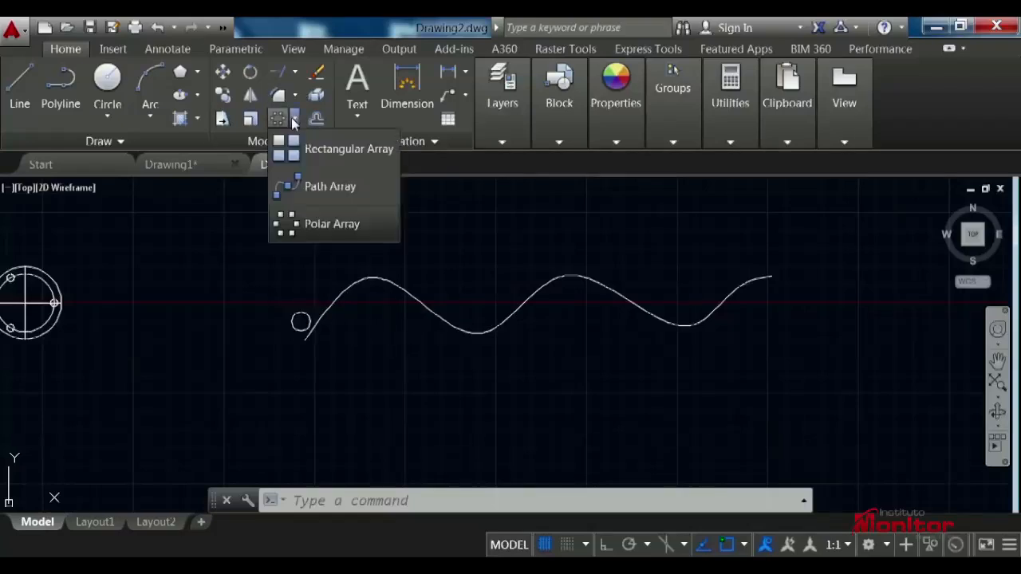
{"action": "left_click", "coordinate": [289, 187]}
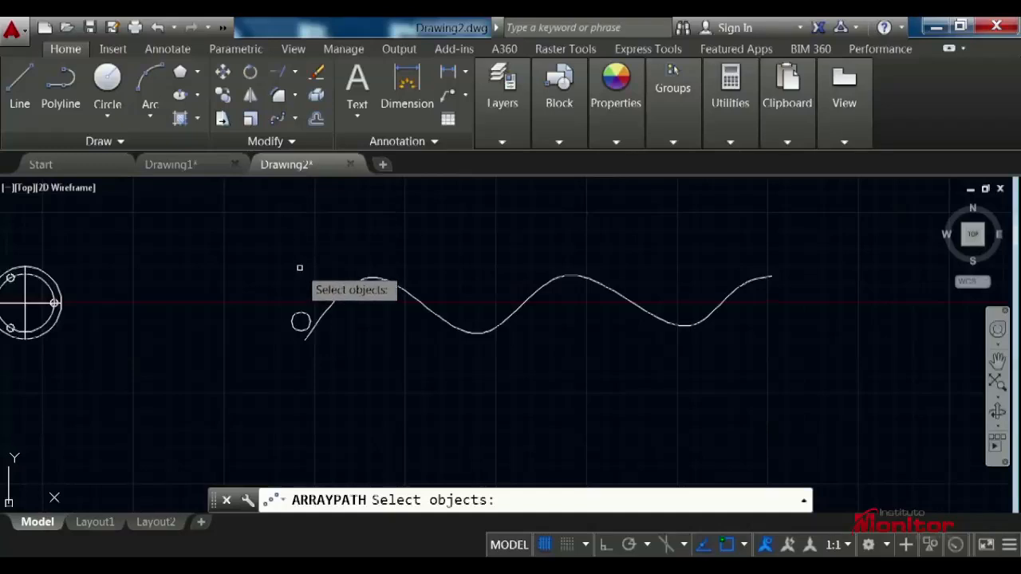
{"action": "left_click", "coordinate": [300, 321]}
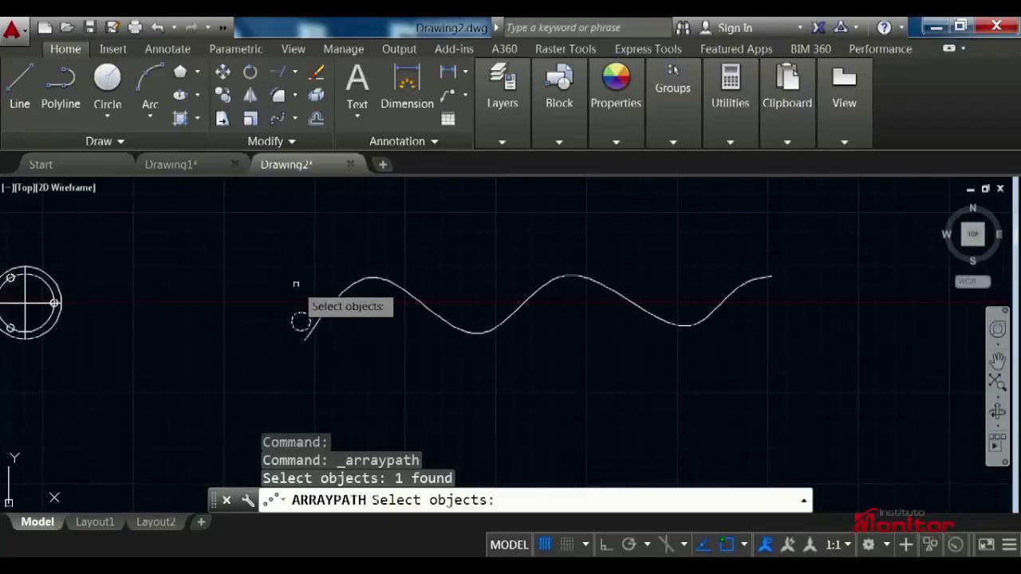
{"action": "key", "text": "Return"}
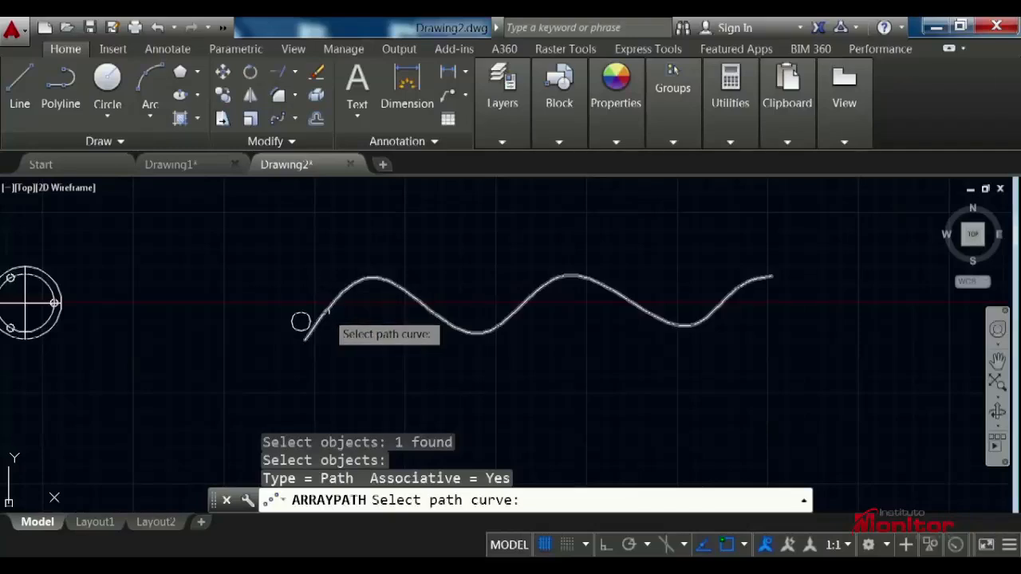
{"action": "left_click", "coordinate": [325, 311]}
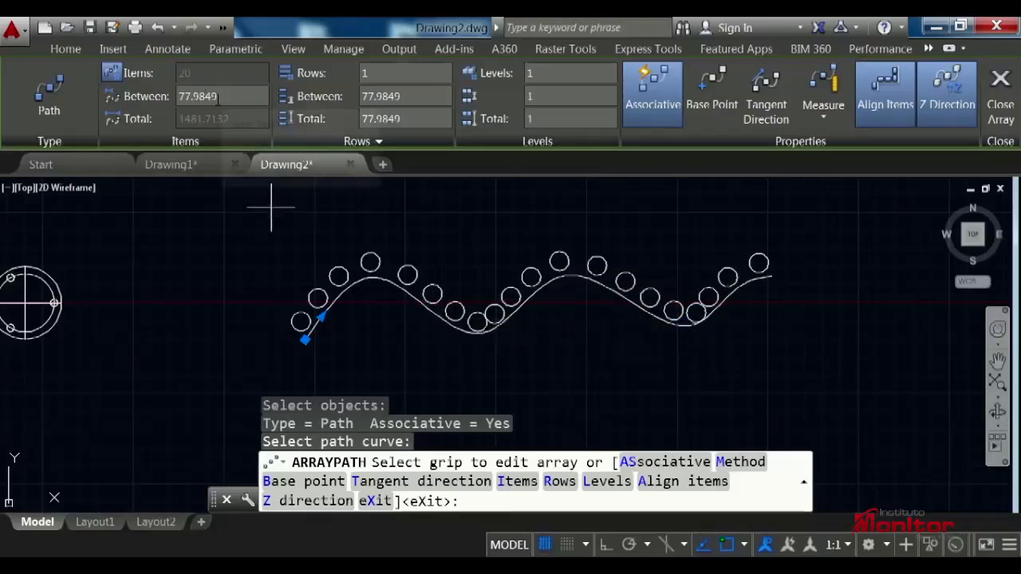
- Try an item spacing of 80 for the path array, set it to 100 and finish the array
{"action": "left_click", "coordinate": [221, 95]}
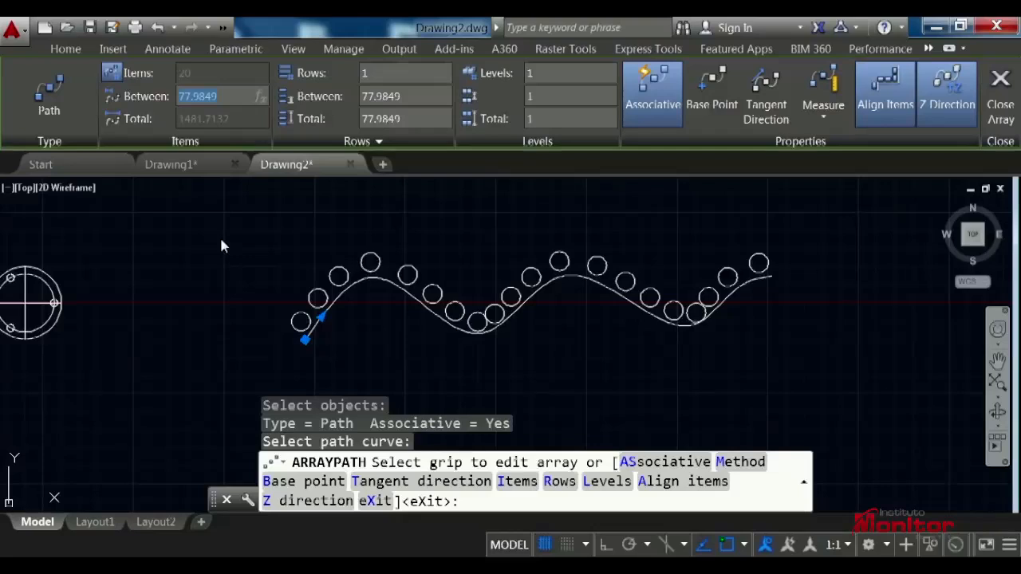
{"action": "type", "text": "80"}
{"action": "key", "text": "Return"}
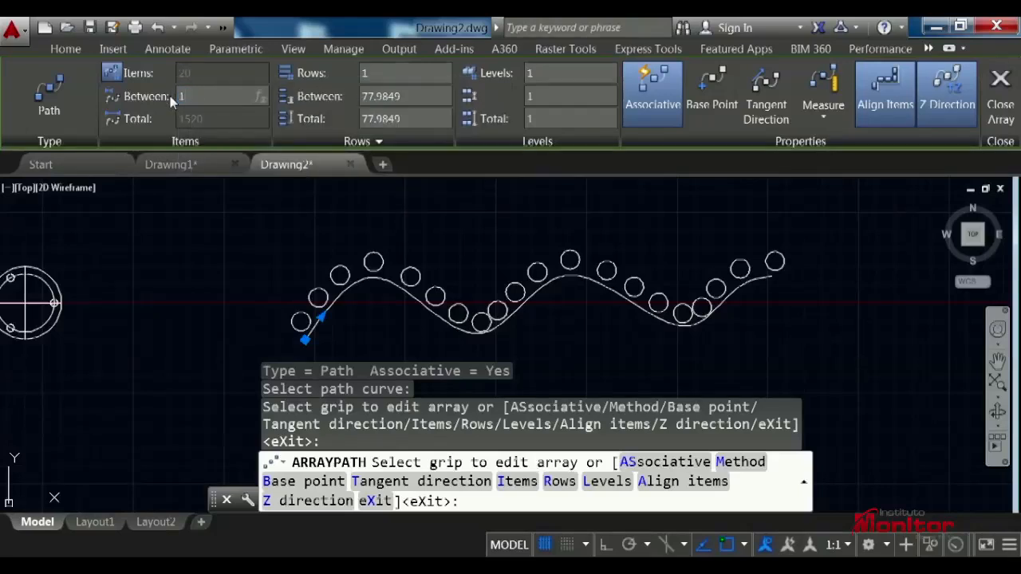
{"action": "key", "text": "Return"}
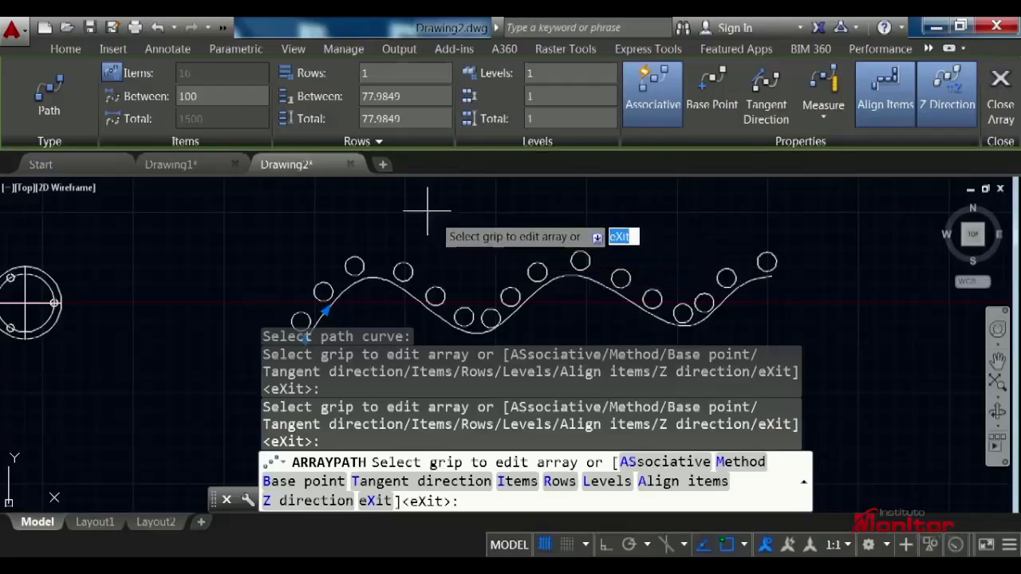
{"action": "left_click", "coordinate": [1003, 90]}
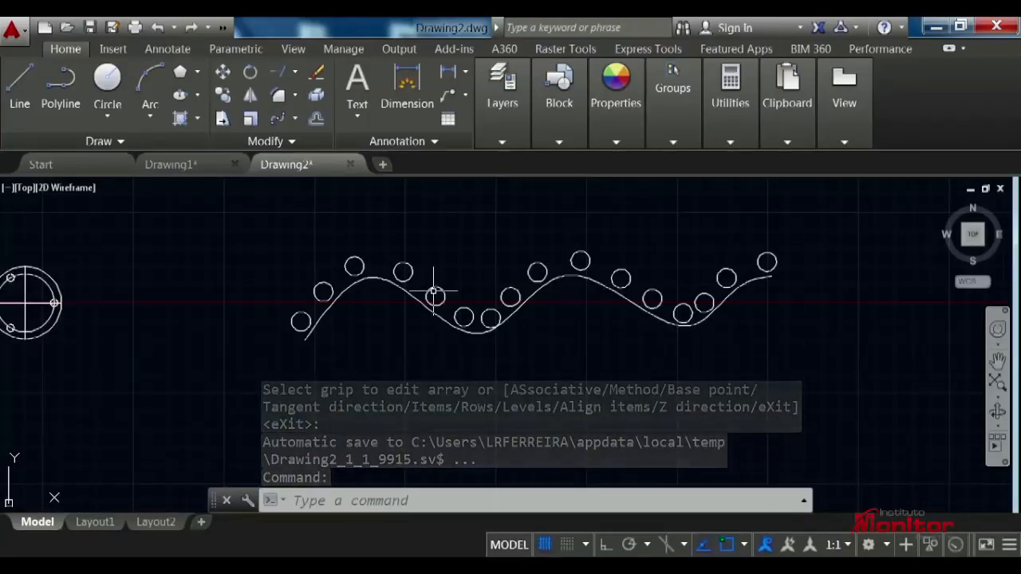
- Offset the polar array's outer circle outward at a distance of 25, making three successive concentric copies
{"action": "scroll", "coordinate": [267, 293], "scroll_direction": "down", "scroll_amount": 2}
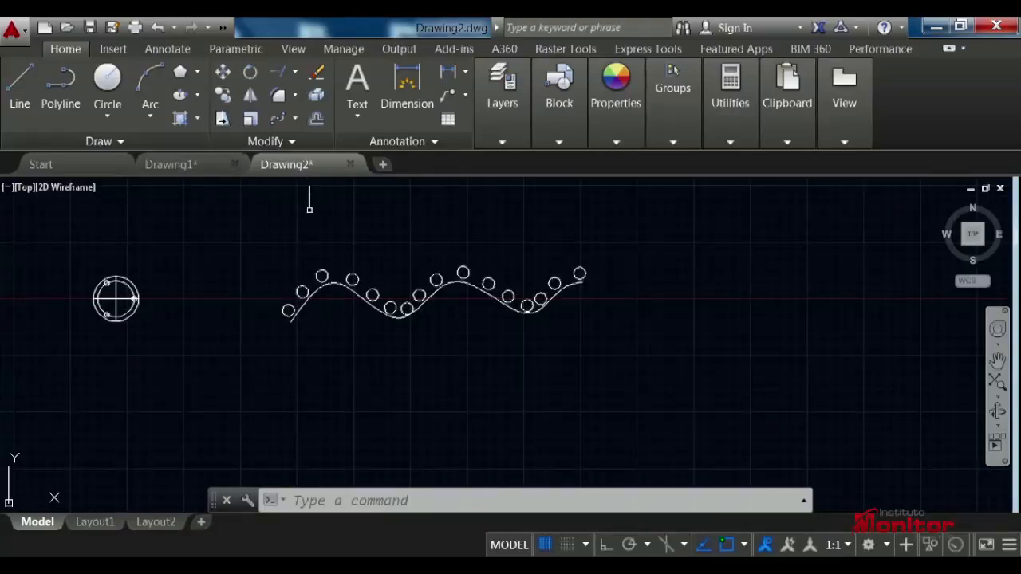
{"action": "scroll", "coordinate": [293, 198], "scroll_direction": "up", "scroll_amount": 2}
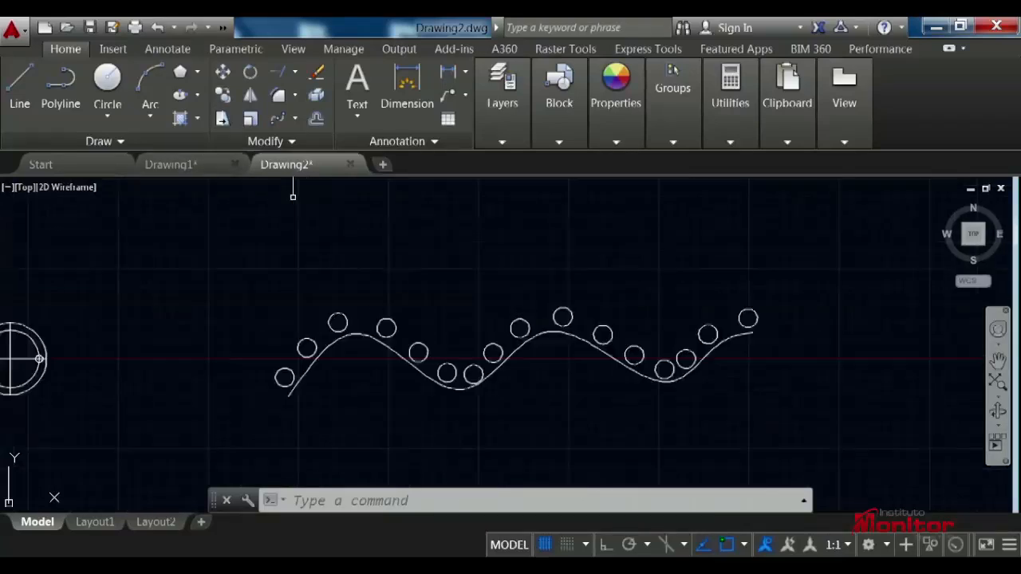
{"action": "scroll", "coordinate": [298, 193], "scroll_direction": "down", "scroll_amount": 2}
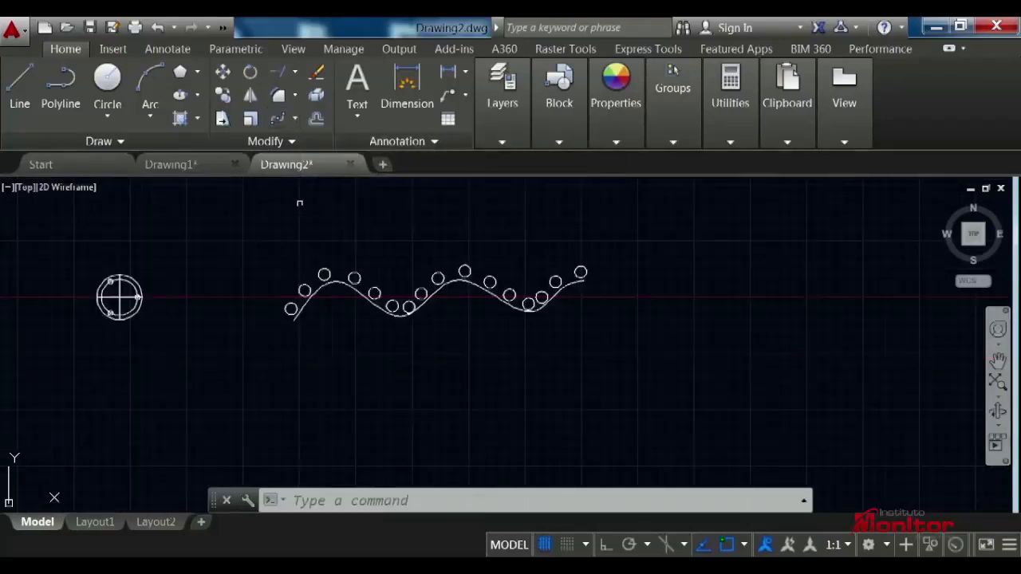
{"action": "scroll", "coordinate": [163, 268], "scroll_direction": "up", "scroll_amount": 3}
{"action": "mouse_move", "coordinate": [164, 269]}
{"action": "middle_mouse_down"}
{"action": "mouse_move", "coordinate": [353, 191]}
{"action": "mouse_move", "coordinate": [432, 266]}
{"action": "middle_mouse_up"}
{"action": "scroll", "coordinate": [316, 228], "scroll_direction": "up", "scroll_amount": 2}
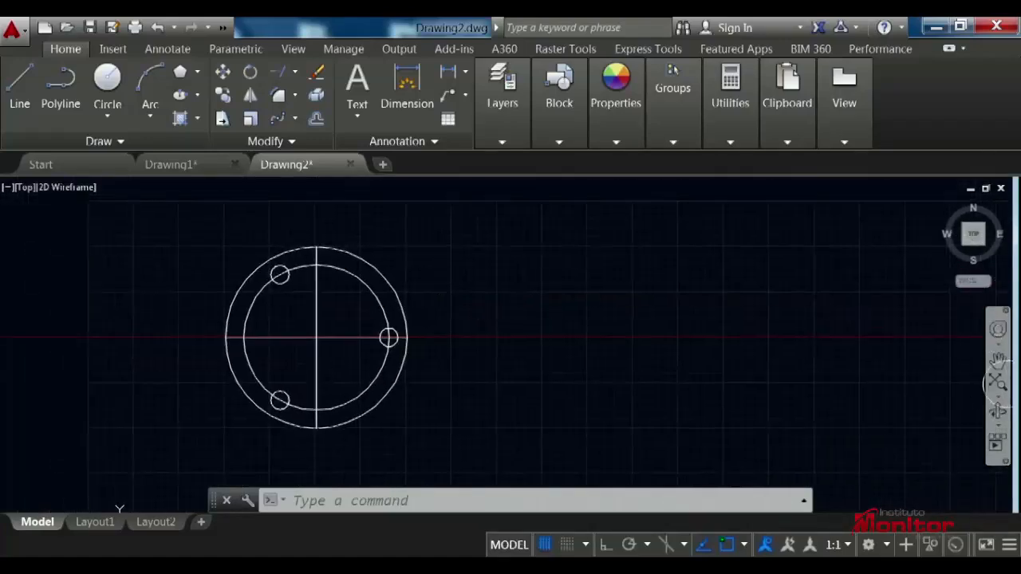
{"action": "left_click", "coordinate": [317, 120]}
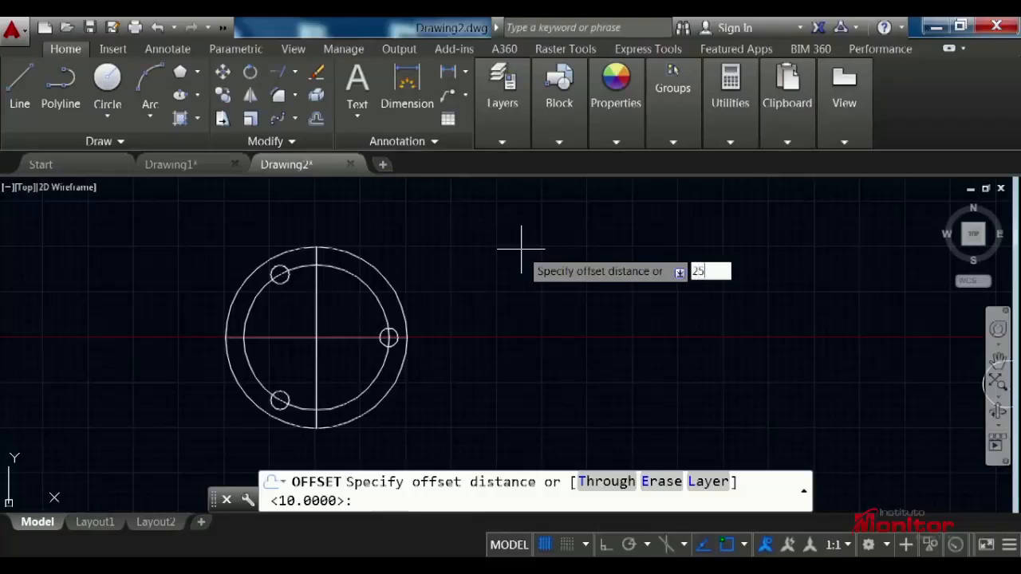
{"action": "key", "text": "Return"}
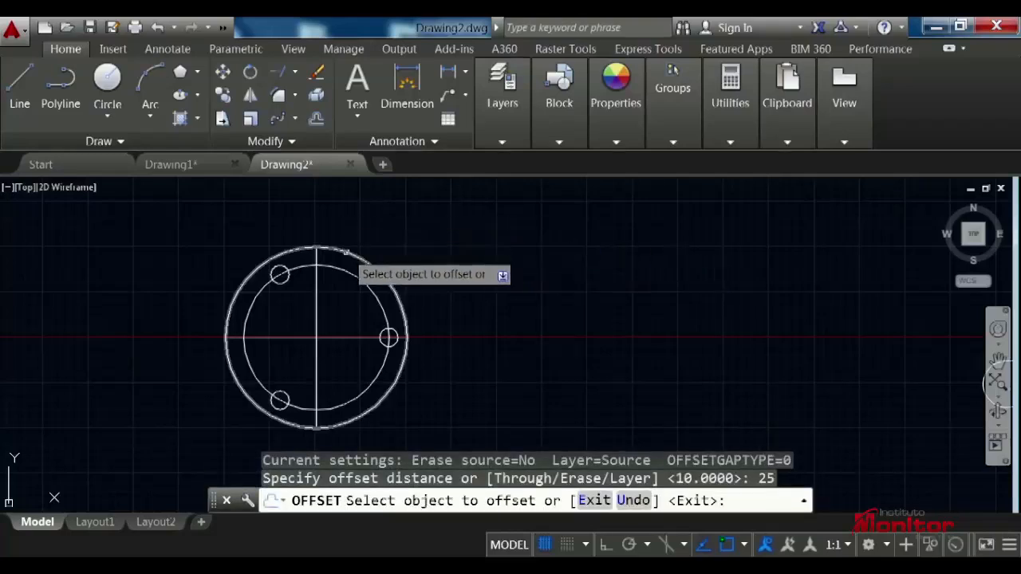
{"action": "left_click", "coordinate": [345, 254]}
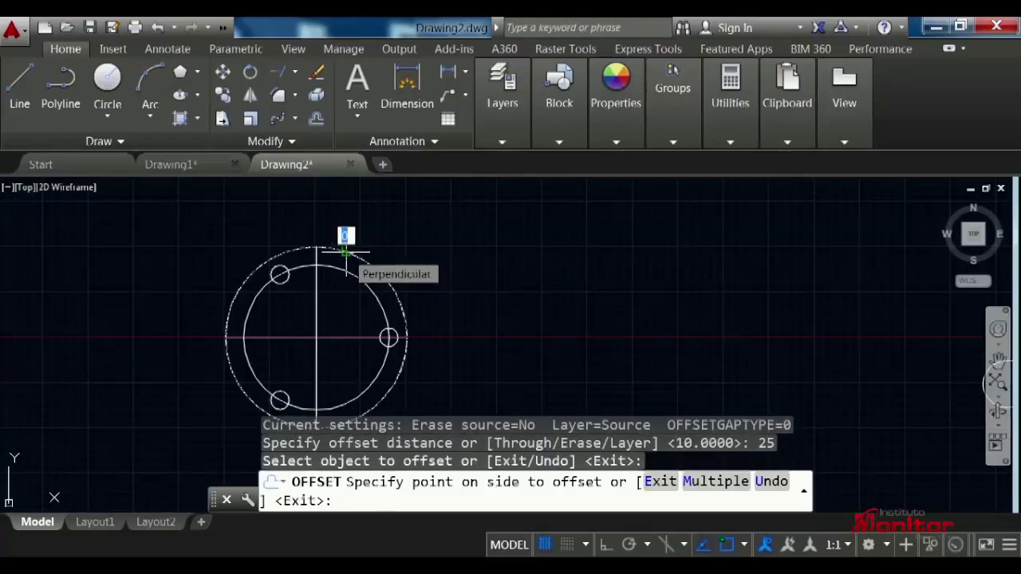
{"action": "left_click", "coordinate": [328, 210]}
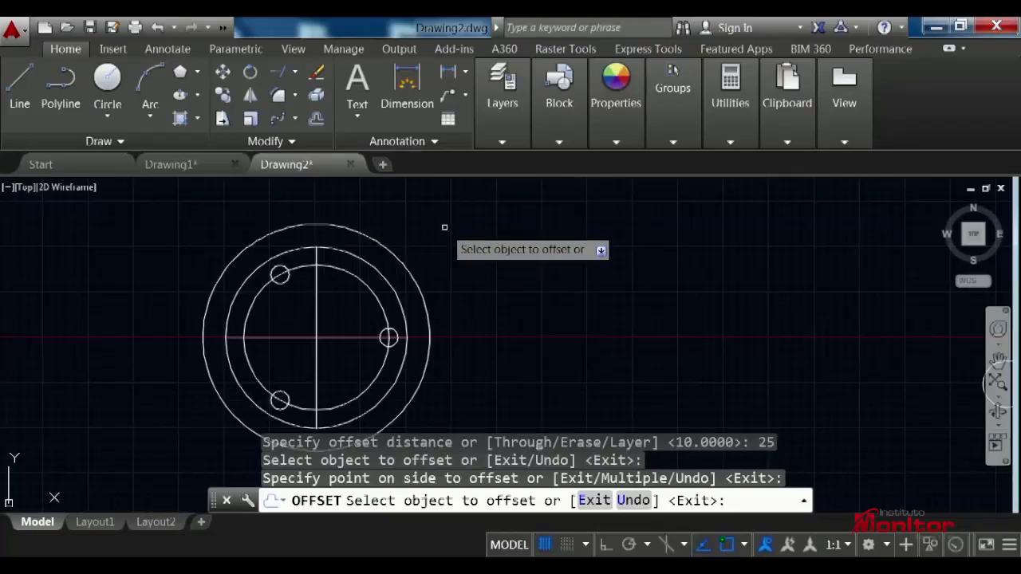
{"action": "left_click", "coordinate": [319, 224]}
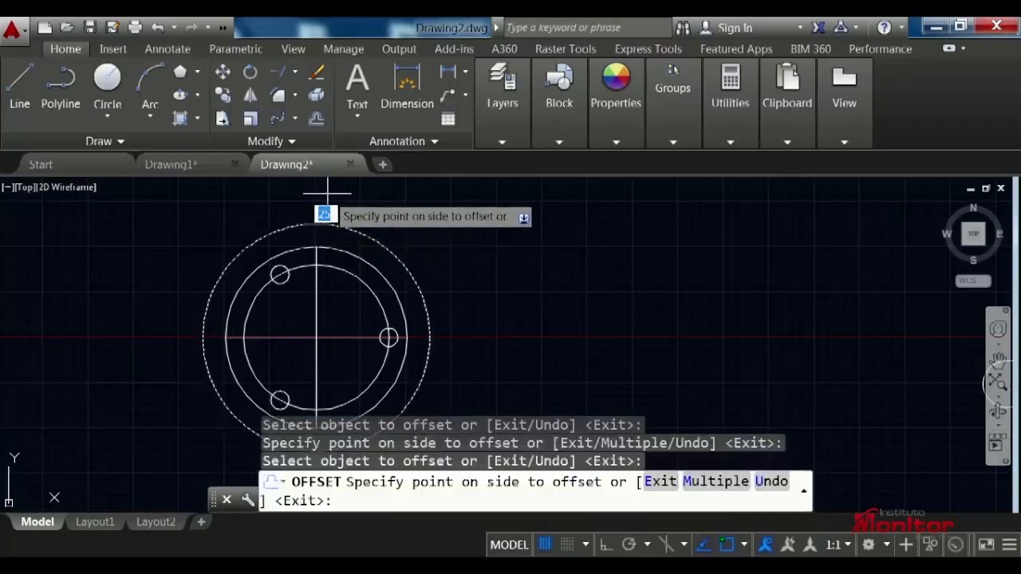
{"action": "left_click", "coordinate": [327, 193]}
{"action": "left_click", "coordinate": [337, 200]}
{"action": "left_click", "coordinate": [342, 185]}
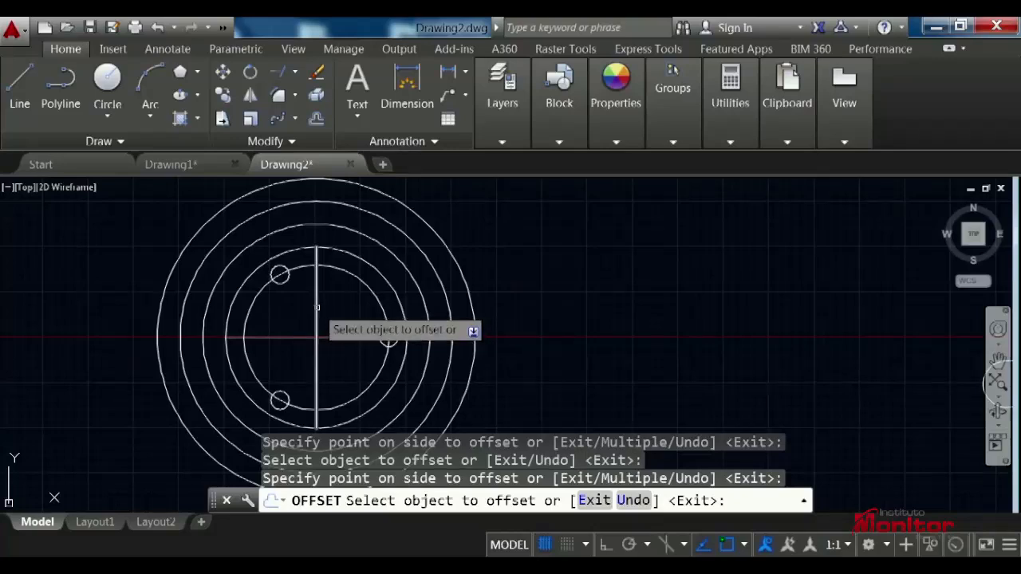
- Offset the circle's vertical centre line by 25, making two successive copies on each side, and end the Offset command
{"action": "left_click", "coordinate": [316, 307]}
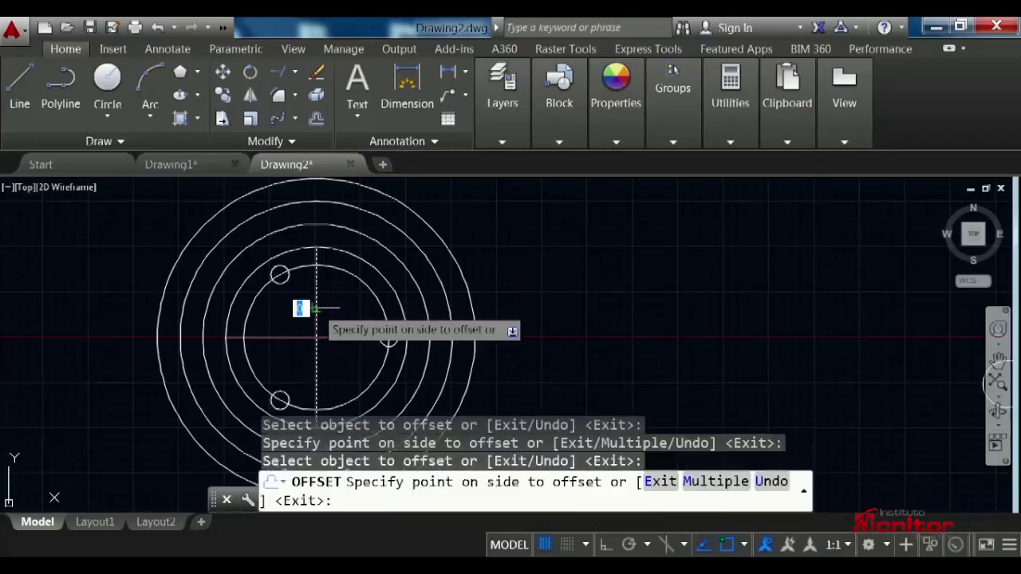
{"action": "left_click", "coordinate": [363, 312]}
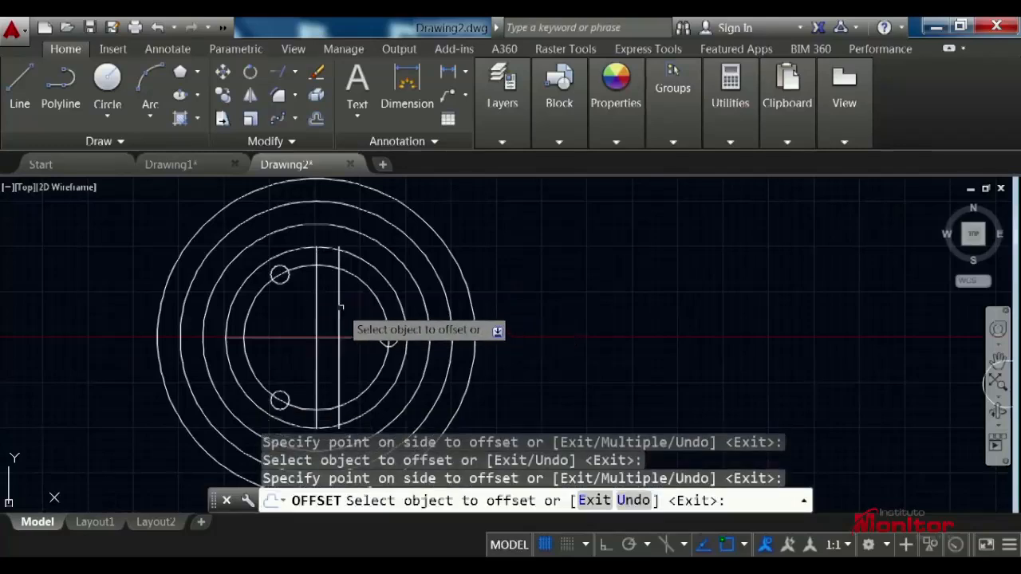
{"action": "left_click", "coordinate": [340, 310]}
{"action": "left_click", "coordinate": [365, 315]}
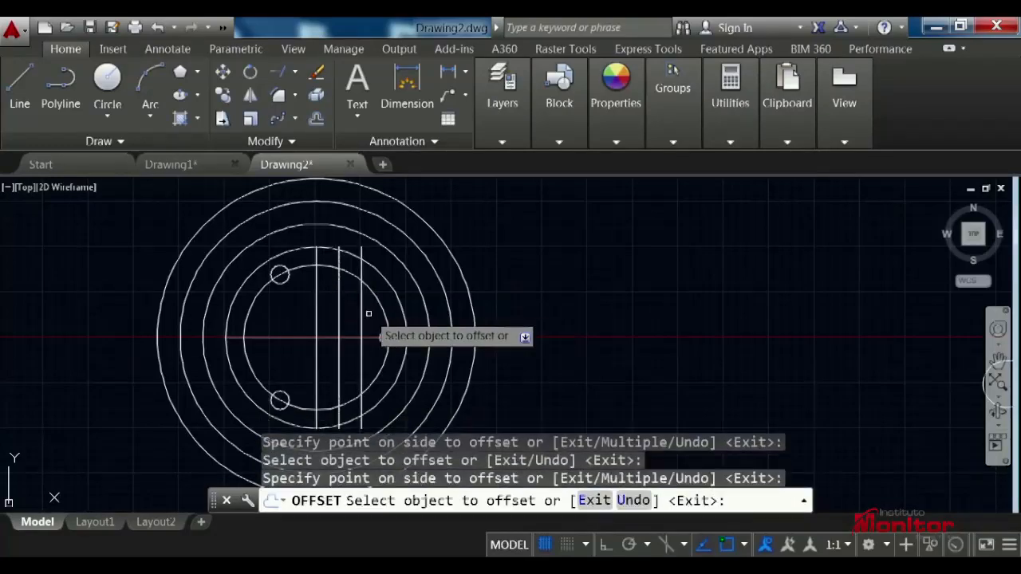
{"action": "left_click", "coordinate": [316, 307]}
{"action": "left_click", "coordinate": [288, 311]}
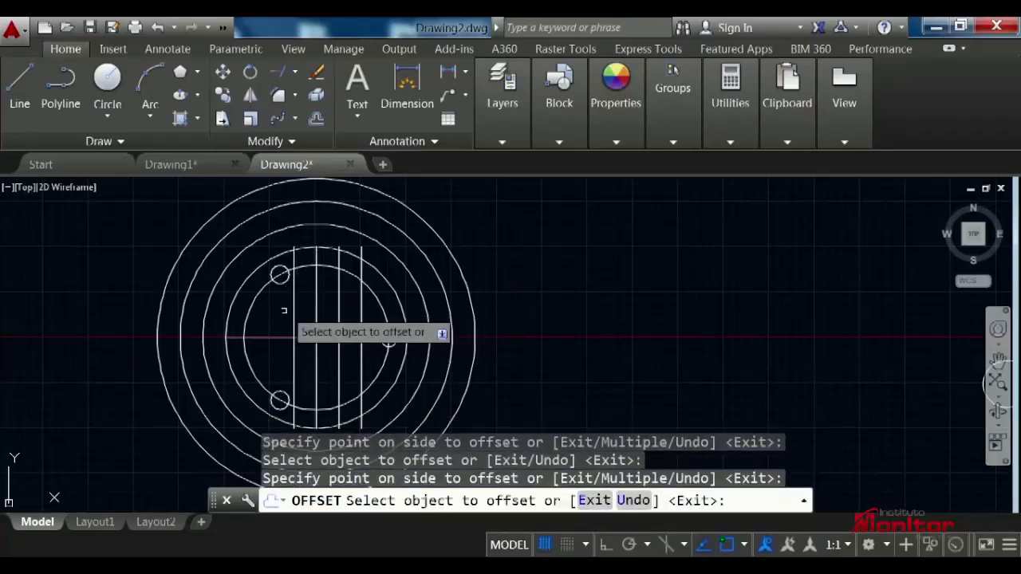
{"action": "left_click", "coordinate": [293, 313]}
{"action": "left_click", "coordinate": [279, 319]}
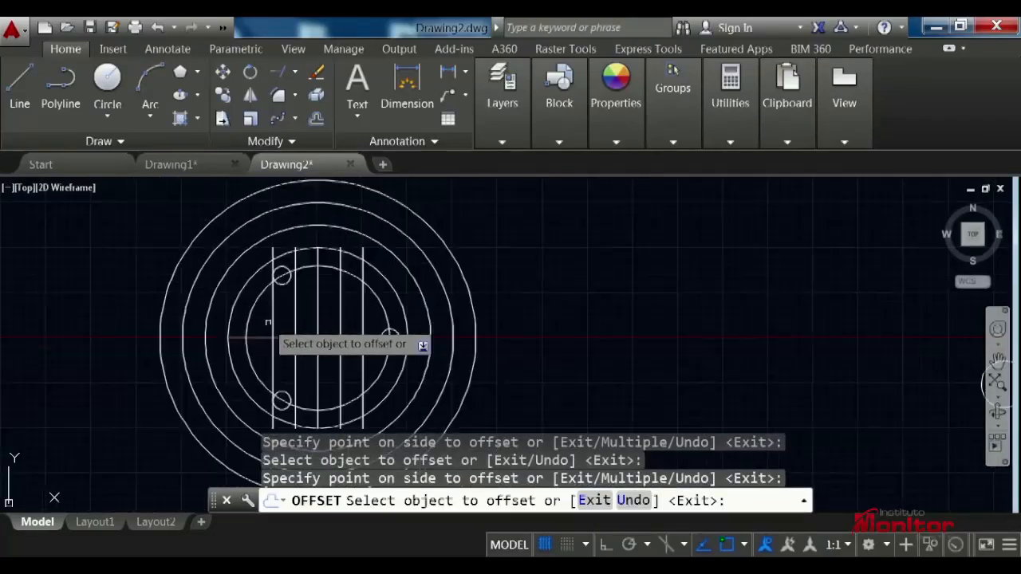
{"action": "scroll", "coordinate": [280, 321], "scroll_direction": "down", "scroll_amount": 7}
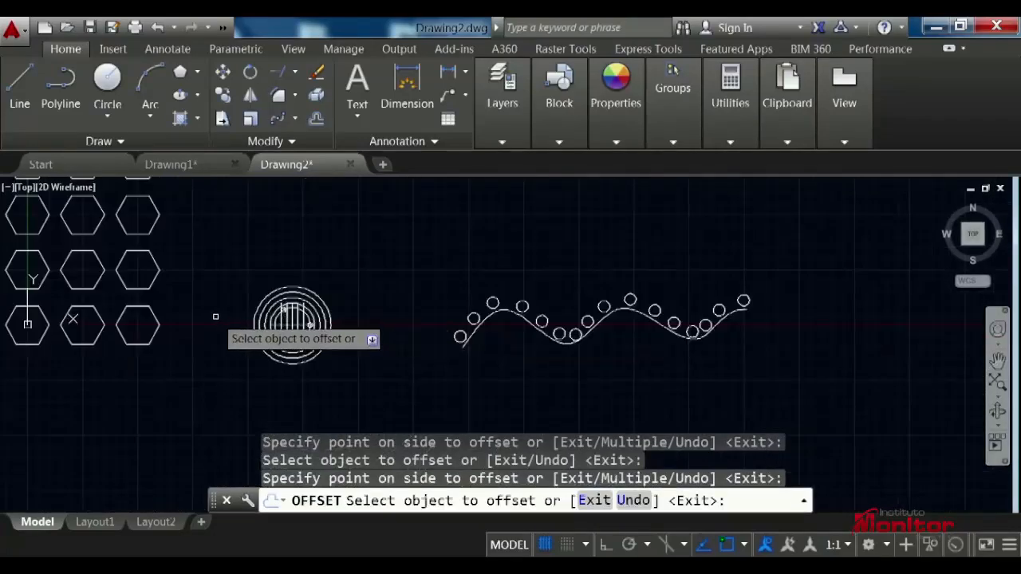
{"action": "scroll", "coordinate": [215, 316], "scroll_direction": "up", "scroll_amount": 3}
{"action": "scroll", "coordinate": [230, 312], "scroll_direction": "down", "scroll_amount": 3}
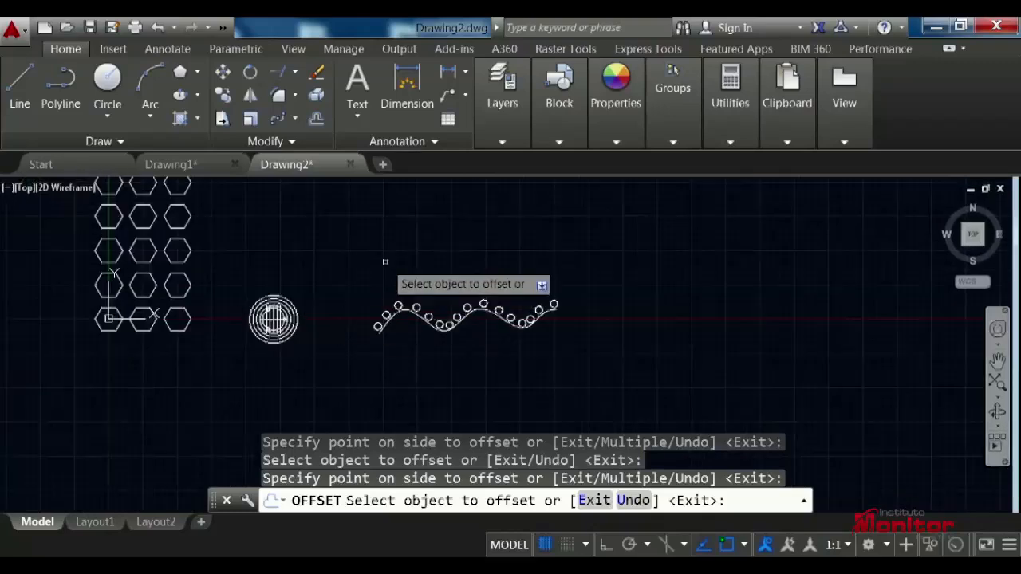
{"action": "key", "text": "Escape"}
{"action": "key", "text": "Escape"}
{"action": "key", "text": "Escape"}
- Draw an 8-sided polygon above the wavy curve, inscribed in a circle of radius 300, with Ortho on
{"action": "mouse_move", "coordinate": [337, 234]}
{"action": "middle_mouse_down"}
{"action": "mouse_move", "coordinate": [316, 273]}
{"action": "mouse_move", "coordinate": [329, 280]}
{"action": "middle_mouse_up"}
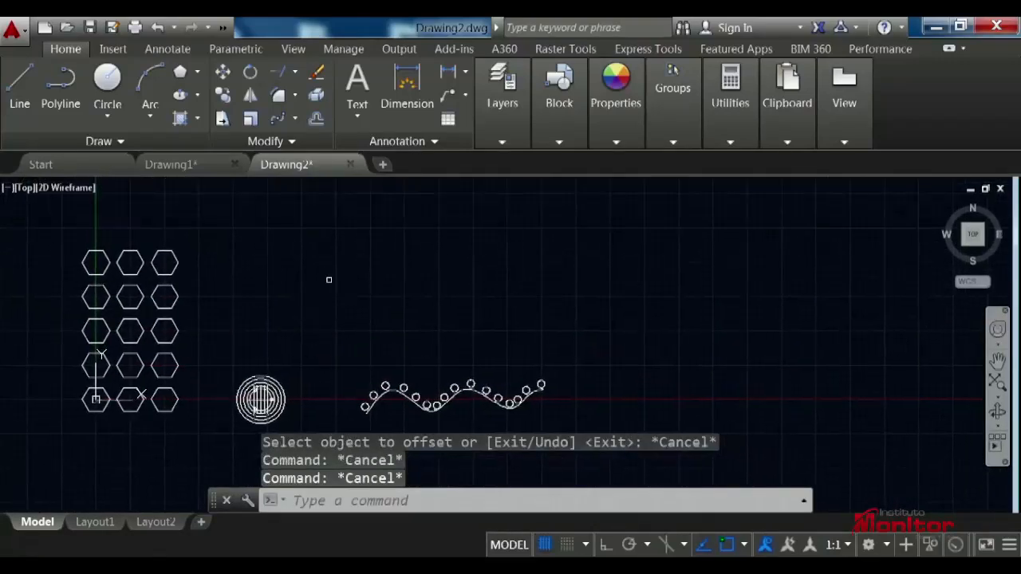
{"action": "left_click", "coordinate": [197, 74]}
{"action": "left_click", "coordinate": [213, 140]}
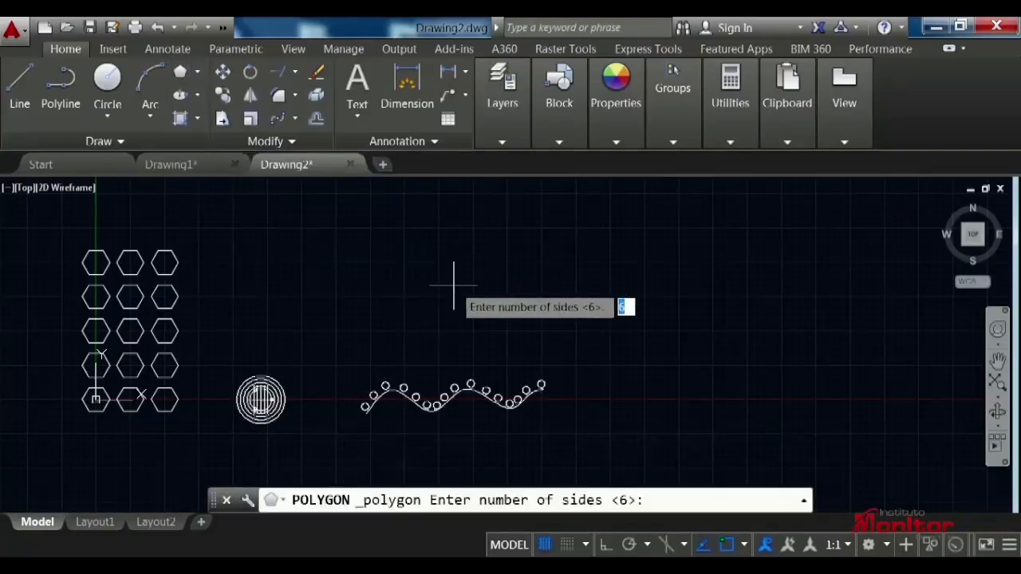
{"action": "key", "text": "Return"}
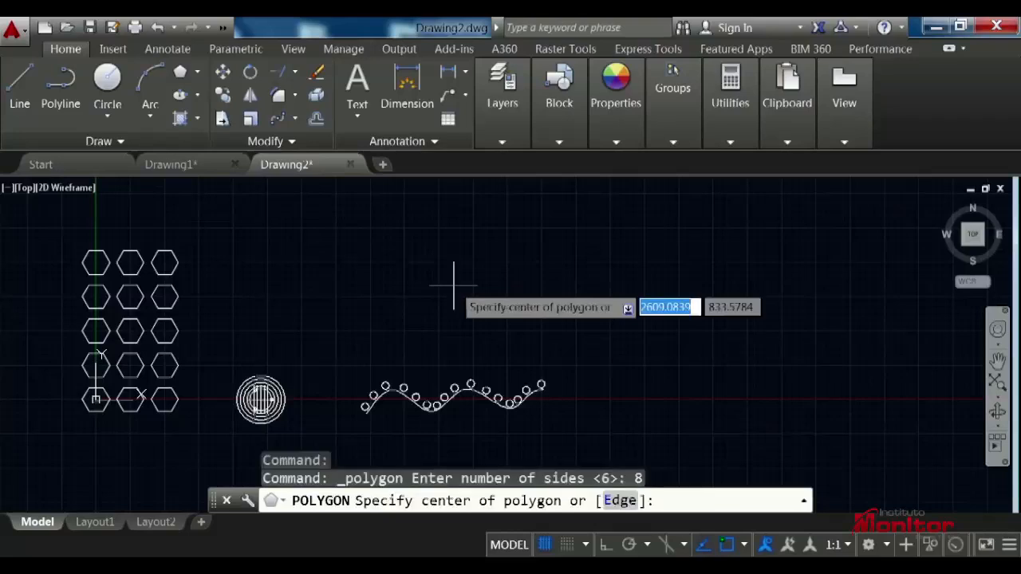
{"action": "left_click", "coordinate": [453, 285]}
{"action": "key", "text": "Return"}
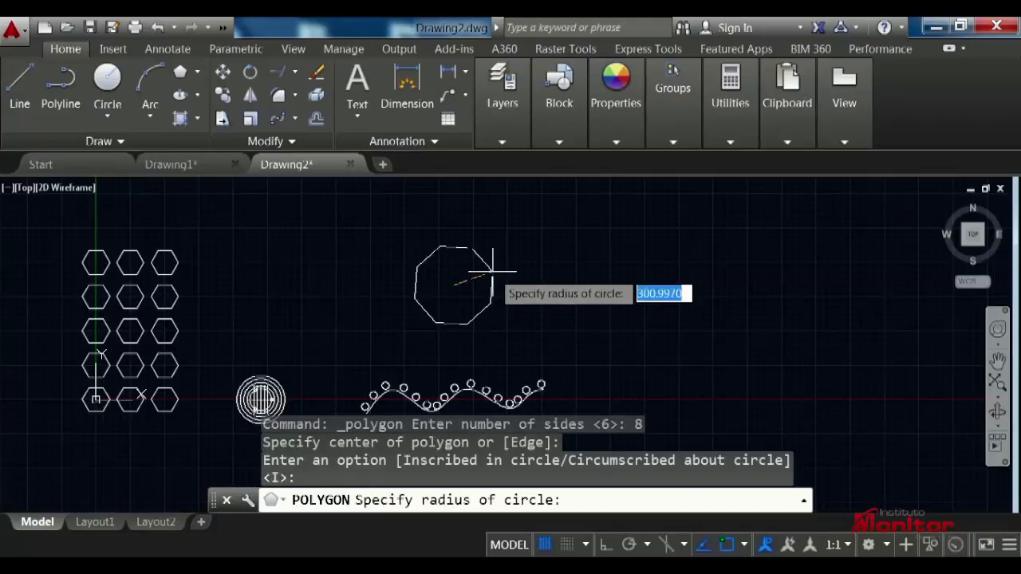
{"action": "key", "text": "F8"}
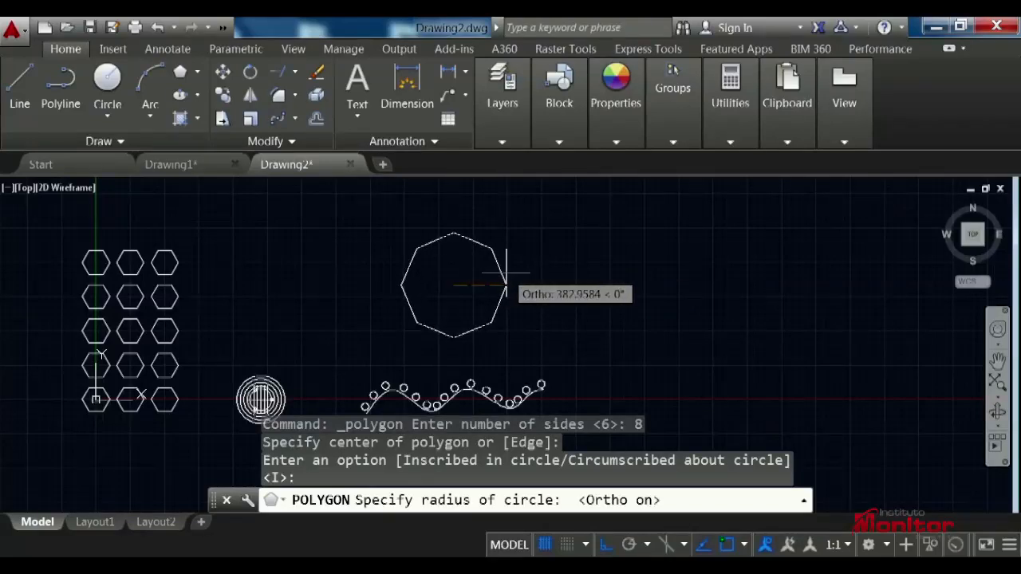
{"action": "type", "text": "300"}
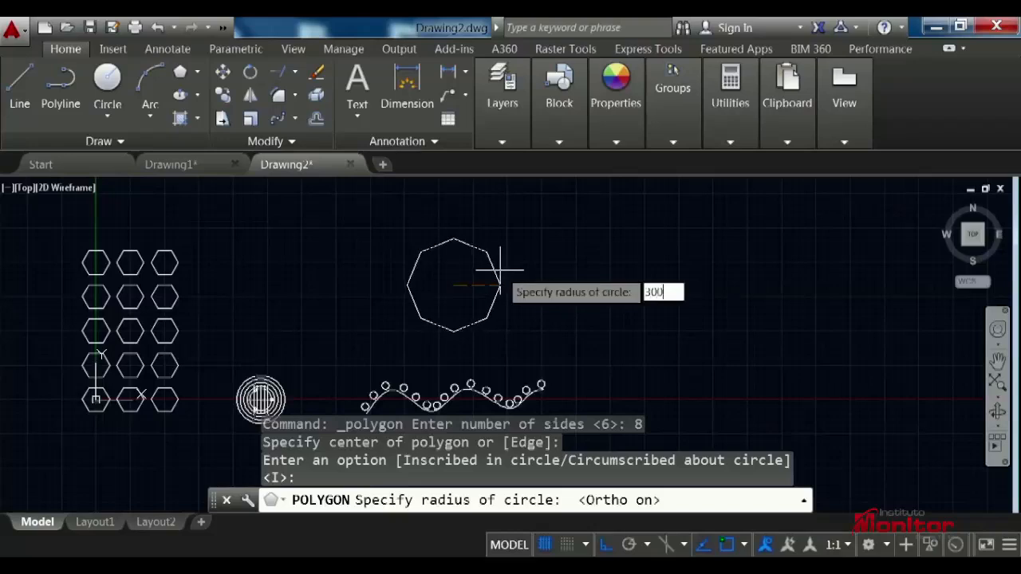
{"action": "key", "text": "Return"}
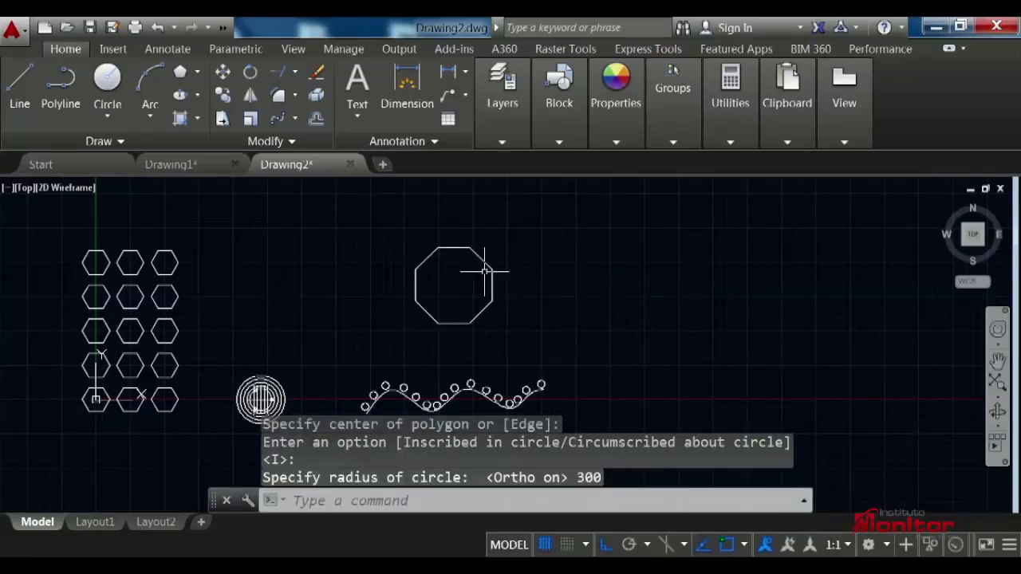
- Offset the octagon at a distance of 20, once inward and once outward
{"action": "scroll", "coordinate": [459, 285], "scroll_direction": "up", "scroll_amount": 4}
{"action": "middle_click_drag", "start_coordinate": [475, 291], "coordinate": [441, 311]}
{"action": "left_click", "coordinate": [316, 119]}
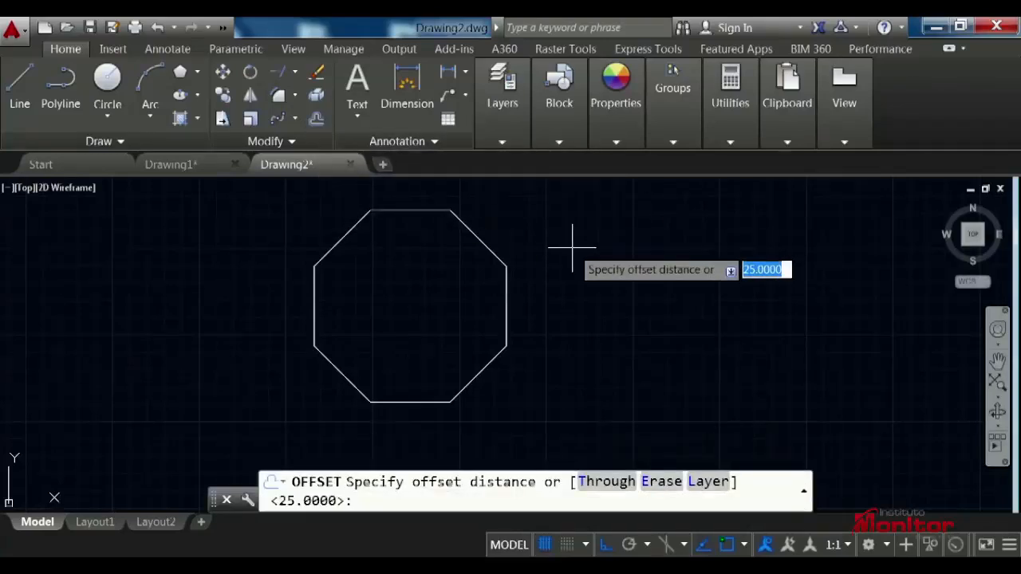
{"action": "type", "text": "20"}
{"action": "key", "text": "Return"}
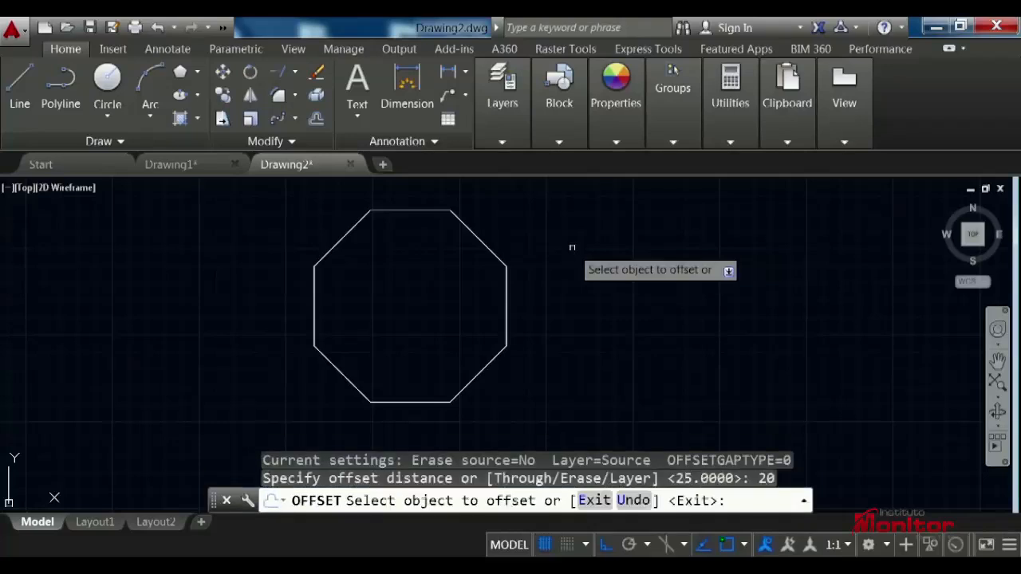
{"action": "left_click", "coordinate": [482, 243]}
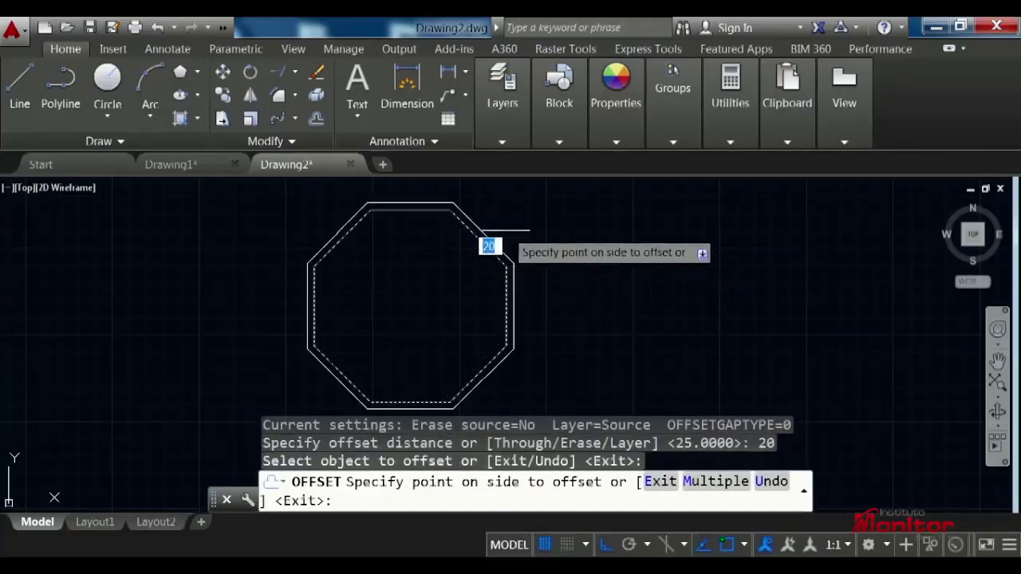
{"action": "left_click", "coordinate": [438, 263]}
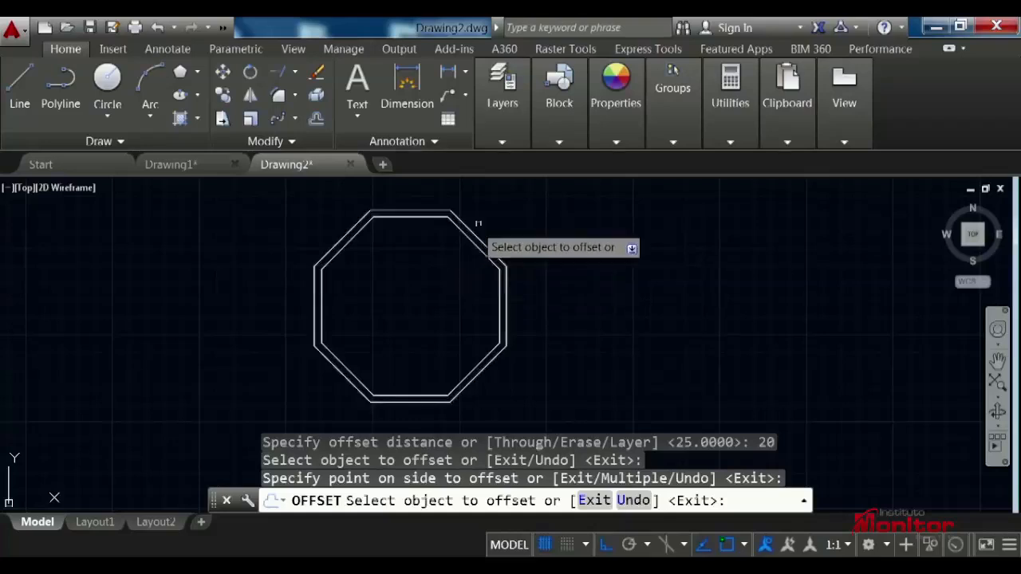
{"action": "left_click", "coordinate": [472, 227]}
{"action": "left_click", "coordinate": [542, 269]}
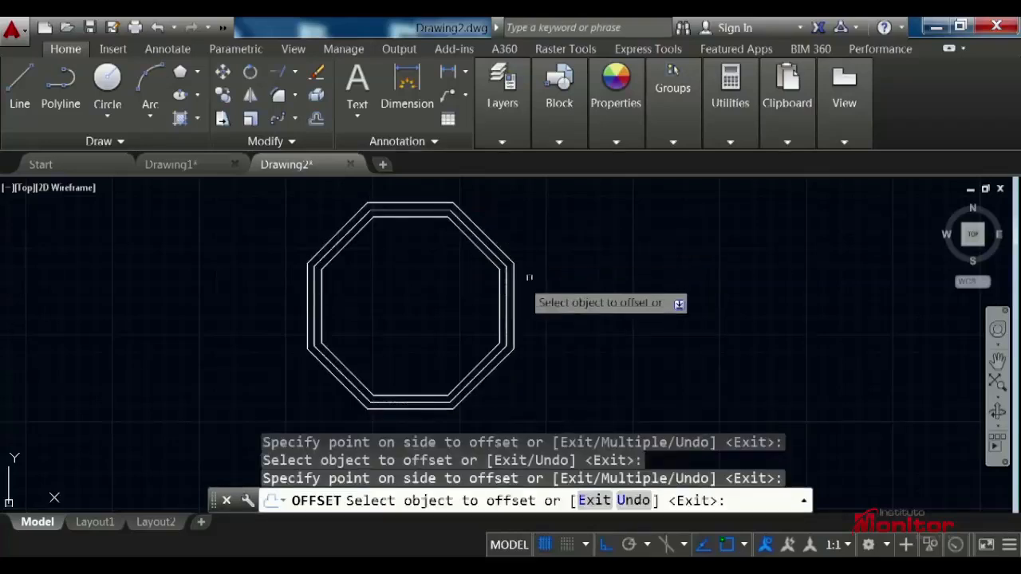